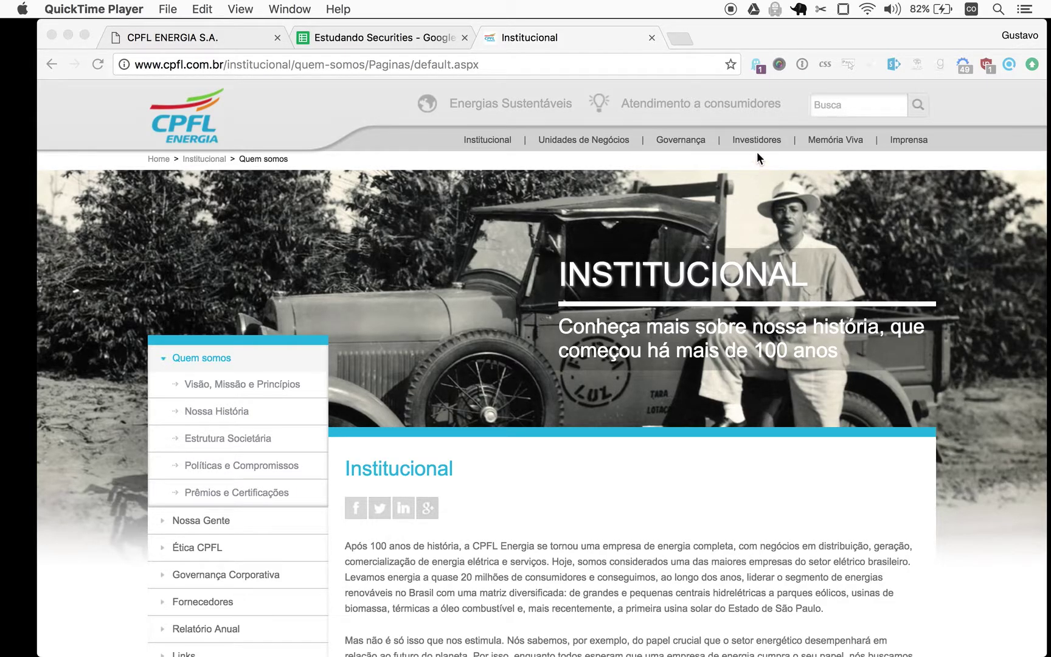
Open the ITR 3T16 report from the results centre of CPFL Energia's investor relations site.
click(750, 189)
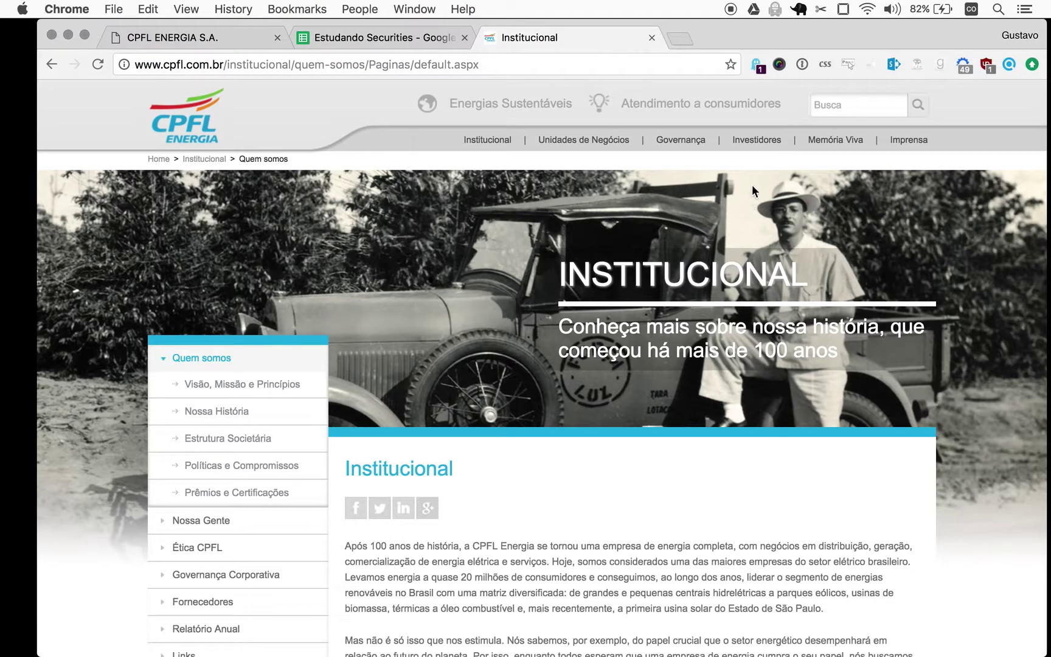
click(762, 142)
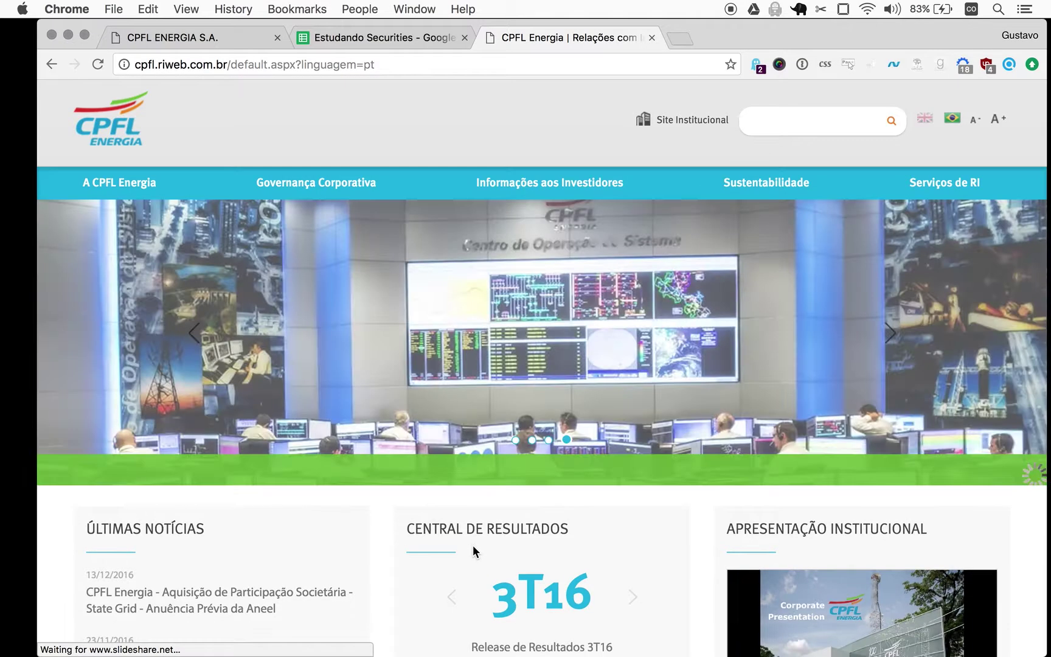
scroll(473, 545, down, 5)
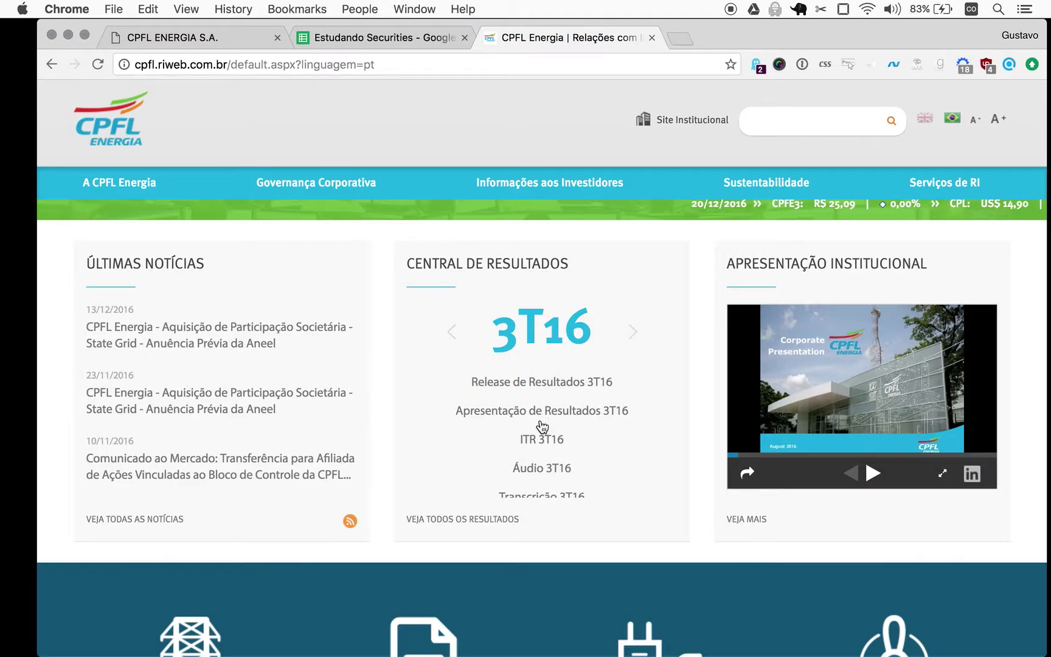
click(533, 448)
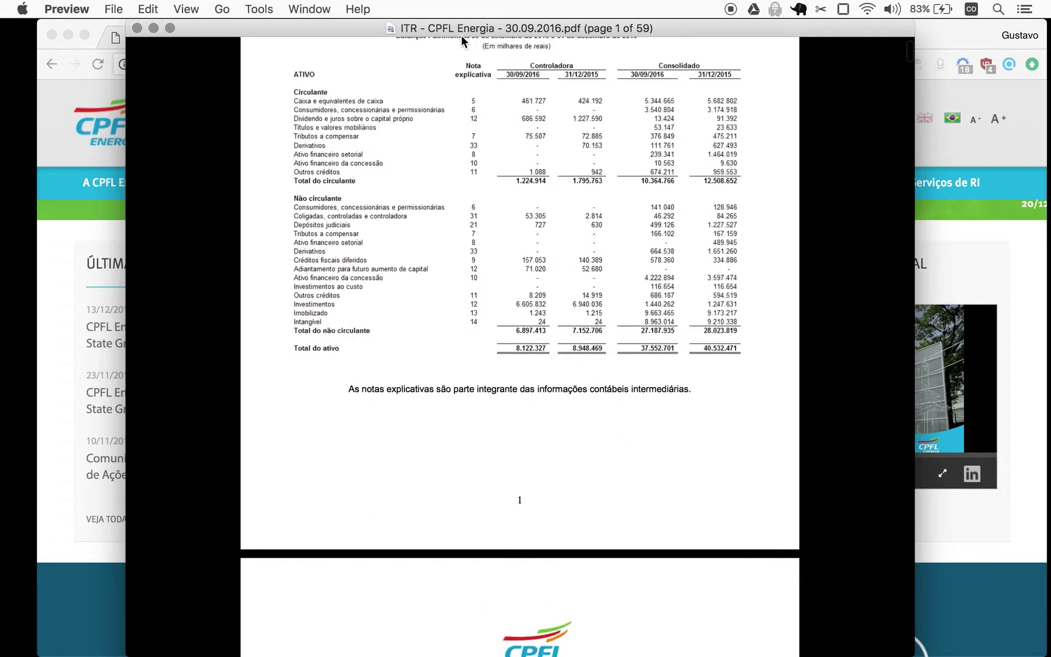
Examine the assets, liabilities and equity balance sheets on the first two pages of the ITR report.
key(super+plus)
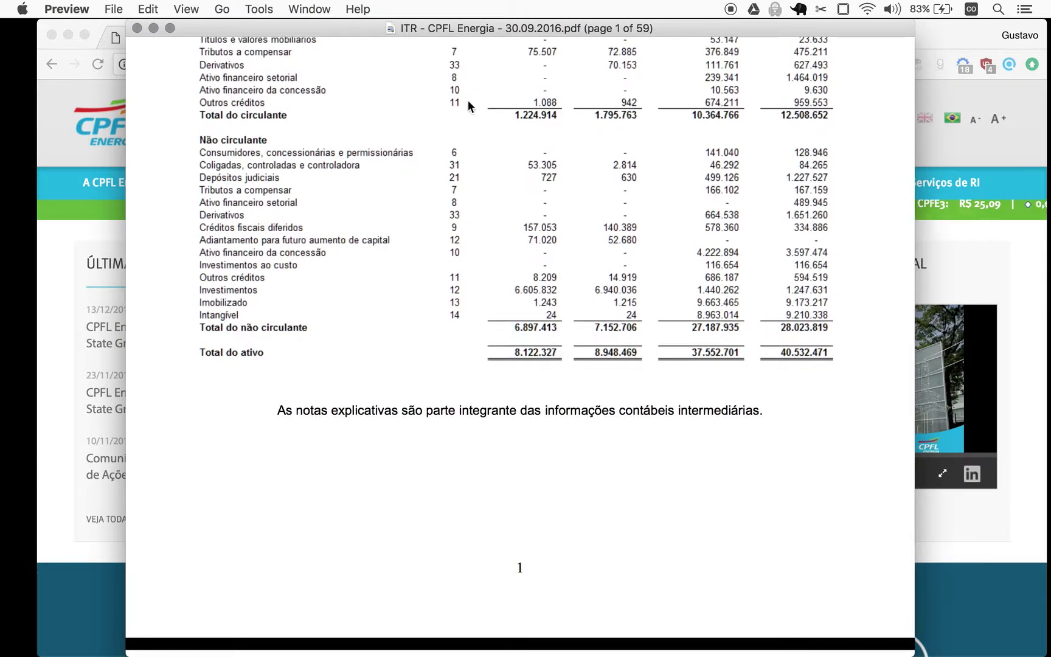
scroll(515, 263, up, 5)
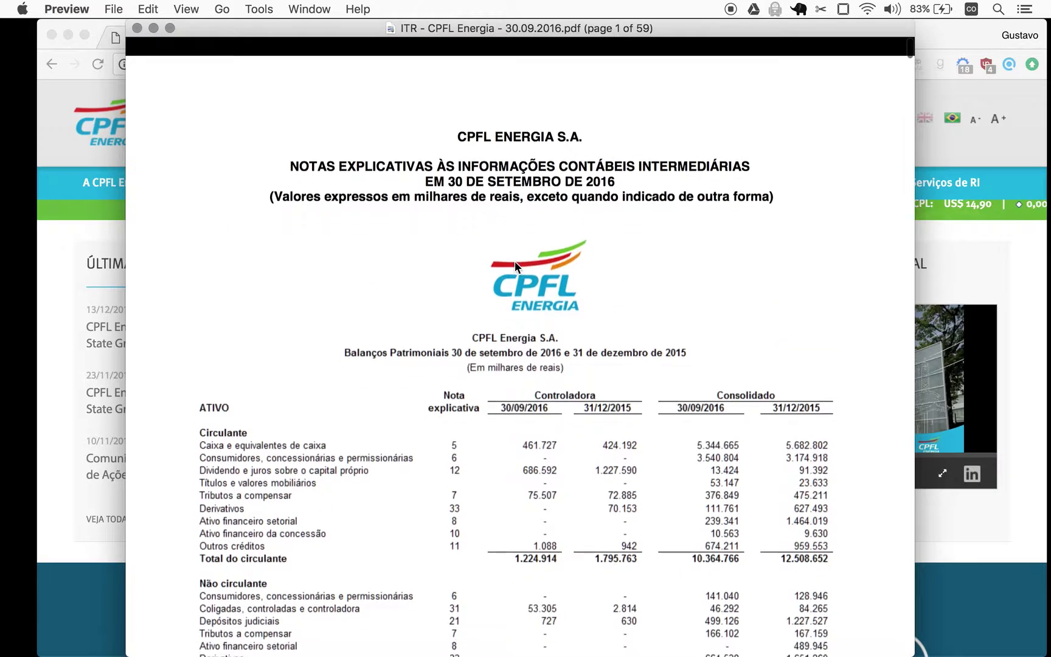
scroll(514, 262, down, 10)
scroll(515, 262, down, 10)
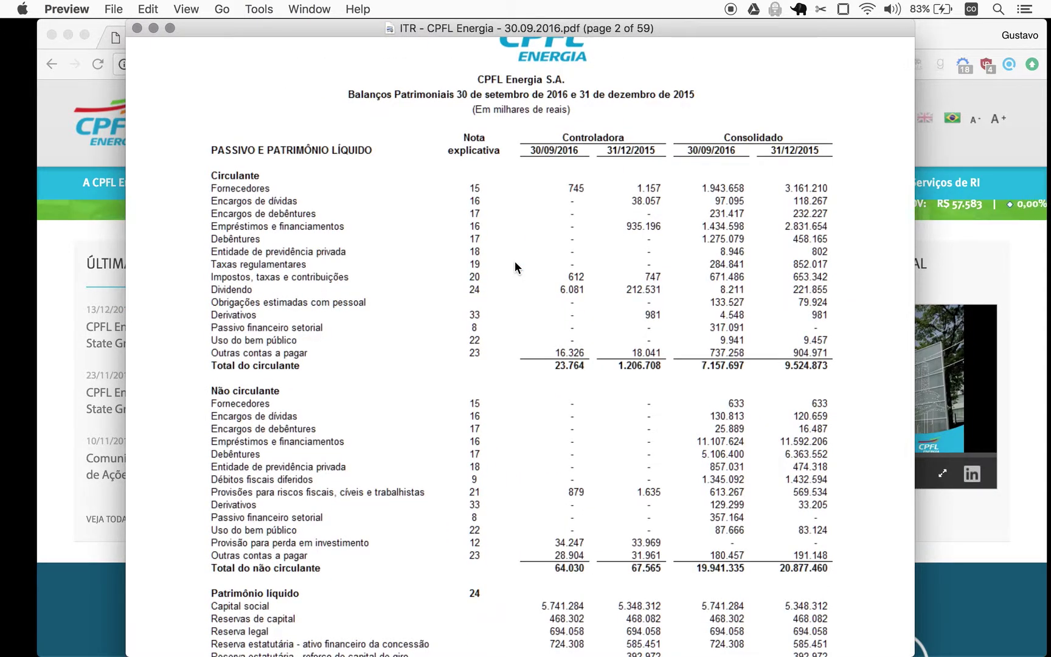
scroll(514, 263, down, 1)
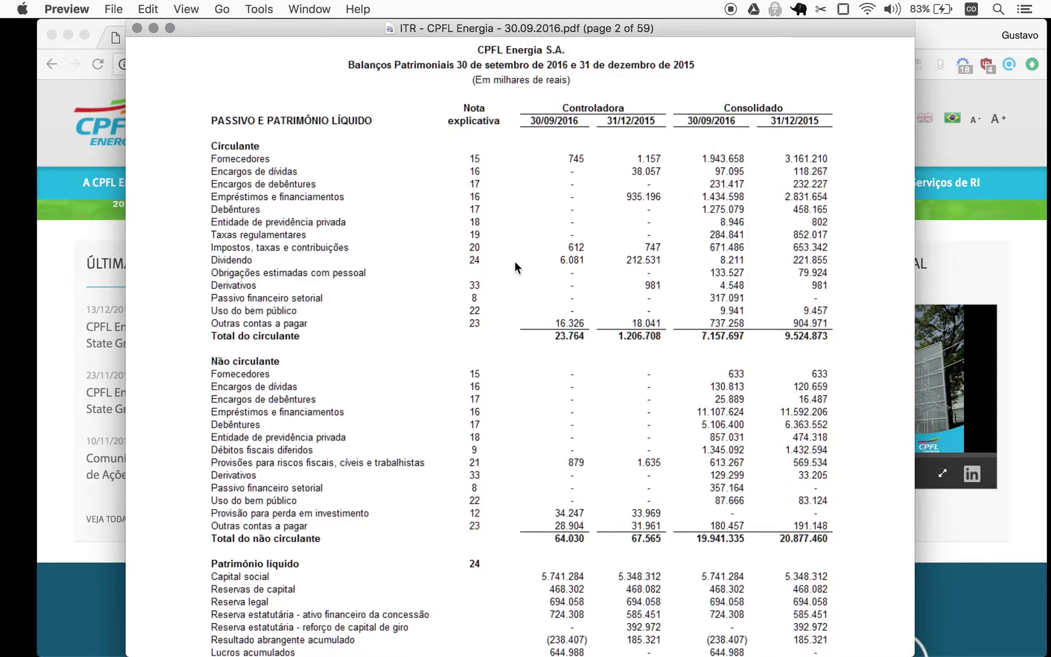
scroll(514, 262, down, 2)
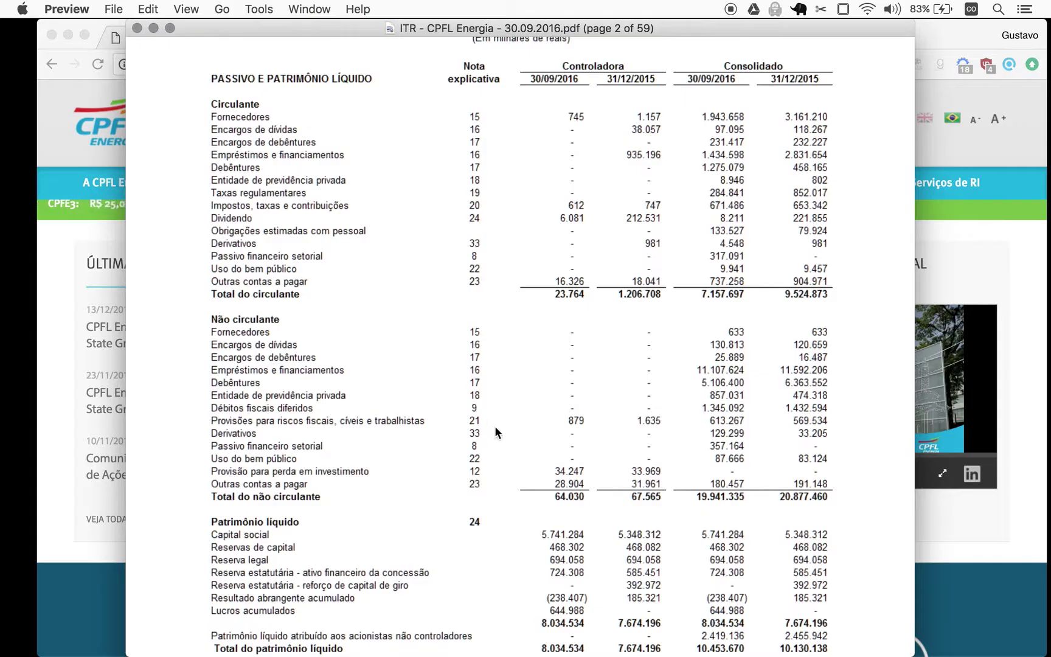
scroll(496, 436, down, 5)
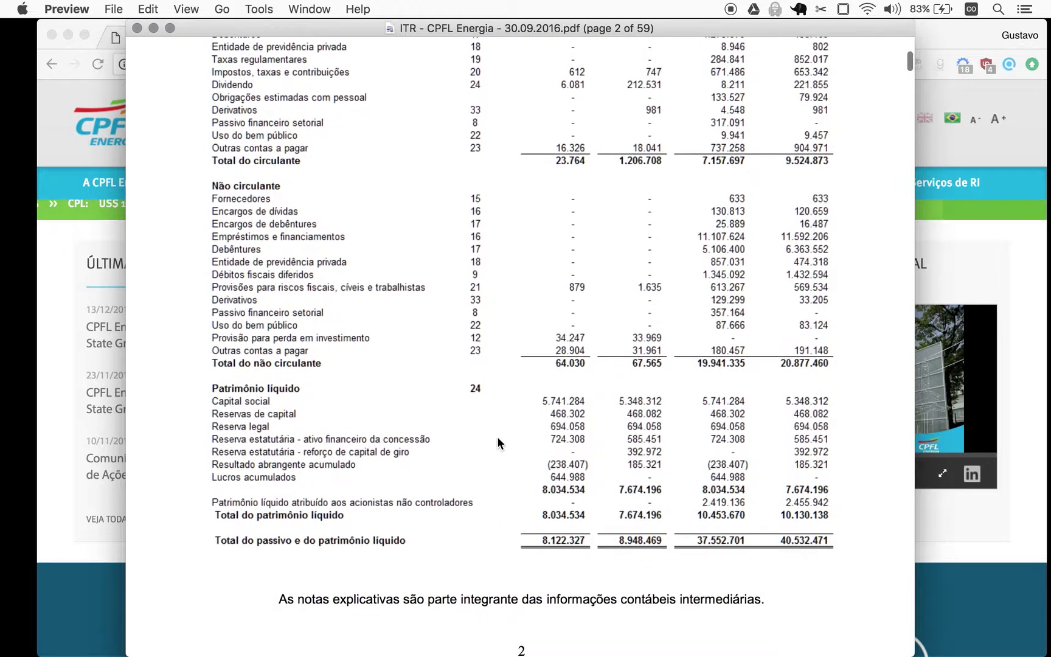
scroll(497, 436, up, 5)
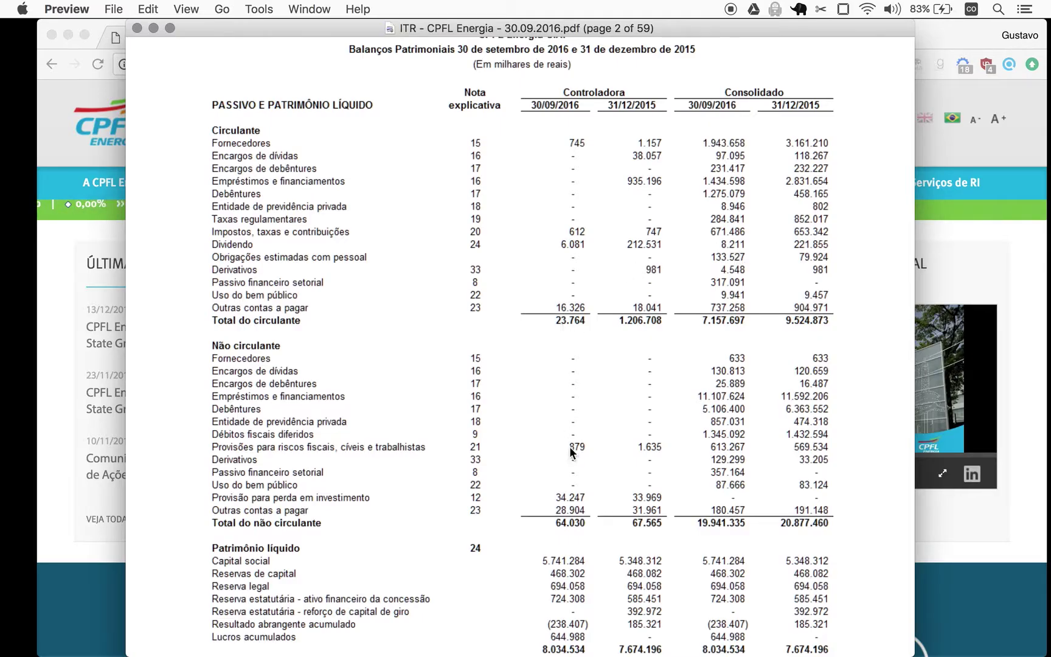
scroll(571, 449, down, 5)
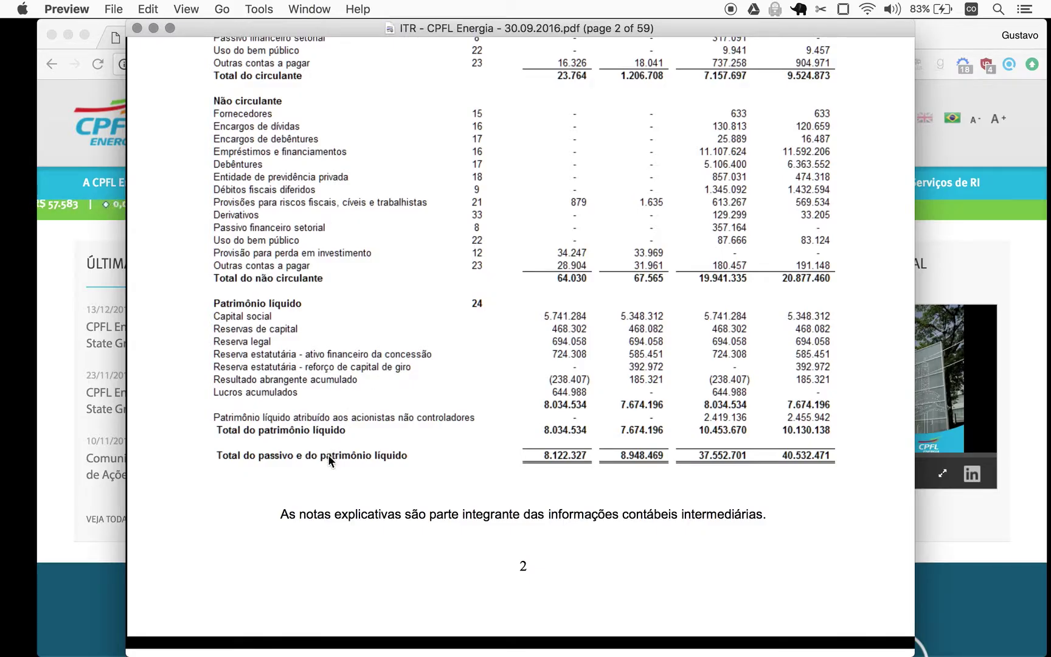
scroll(327, 454, up, 2)
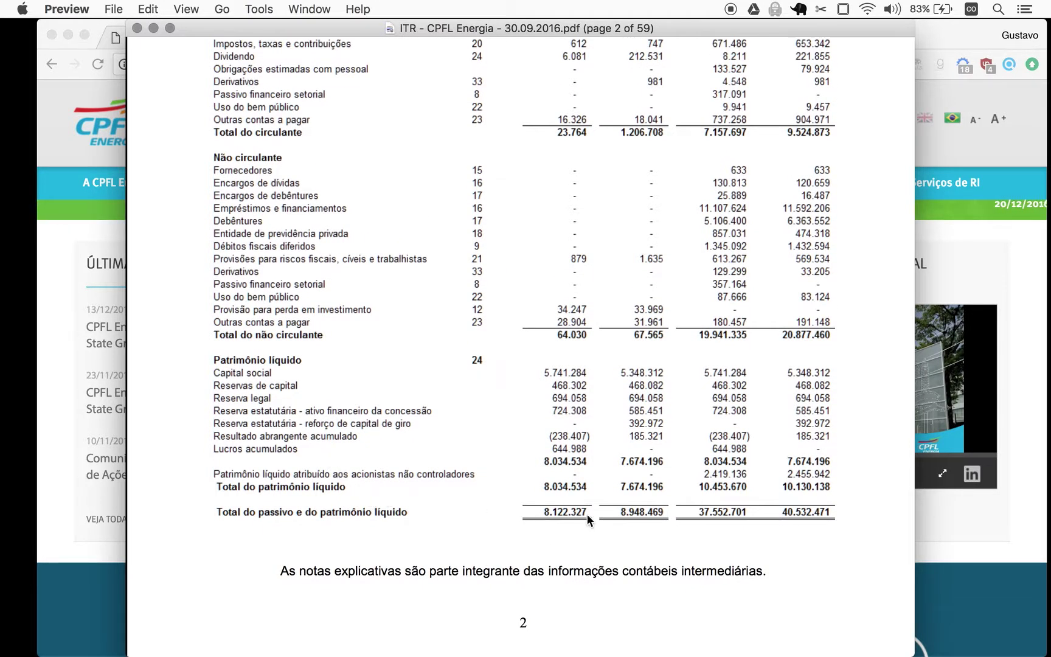
scroll(583, 520, up, 1)
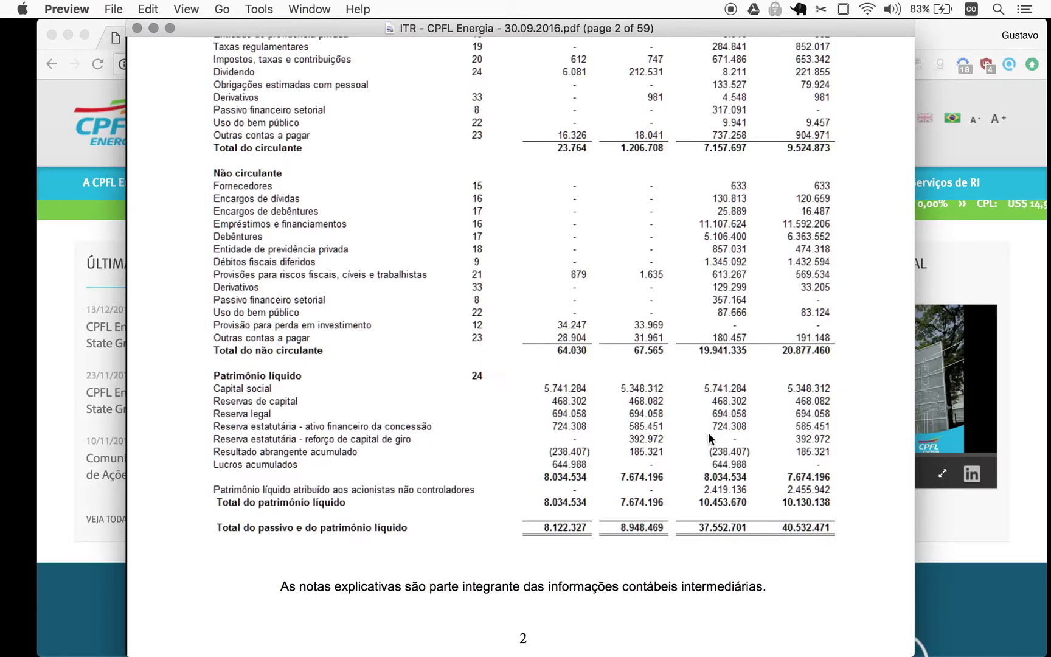
scroll(709, 433, up, 3)
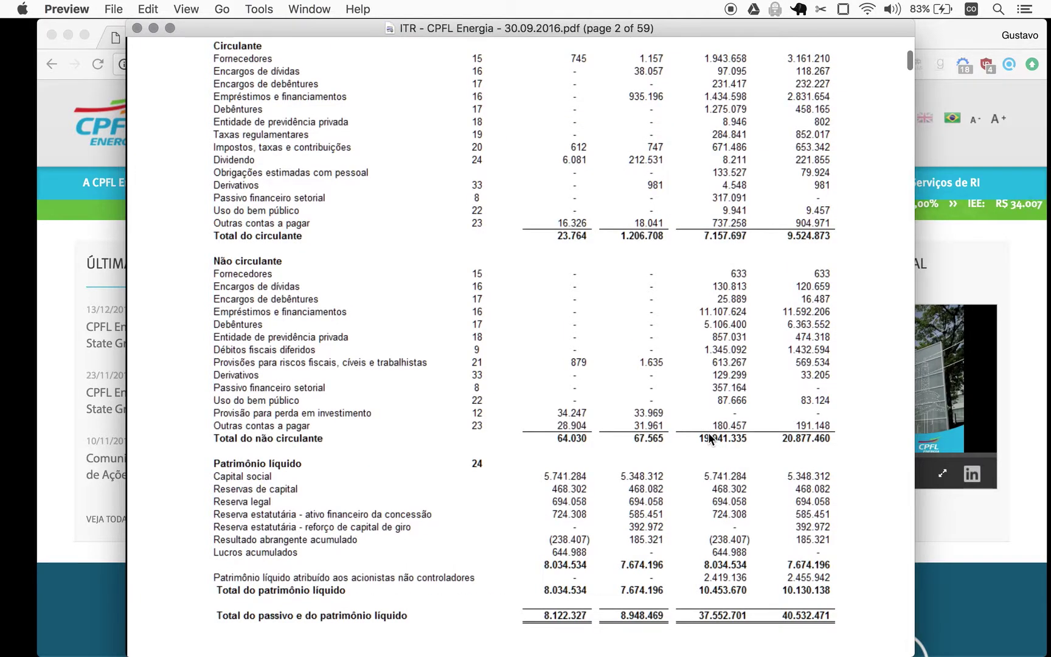
scroll(708, 435, up, 5)
scroll(709, 432, down, 3)
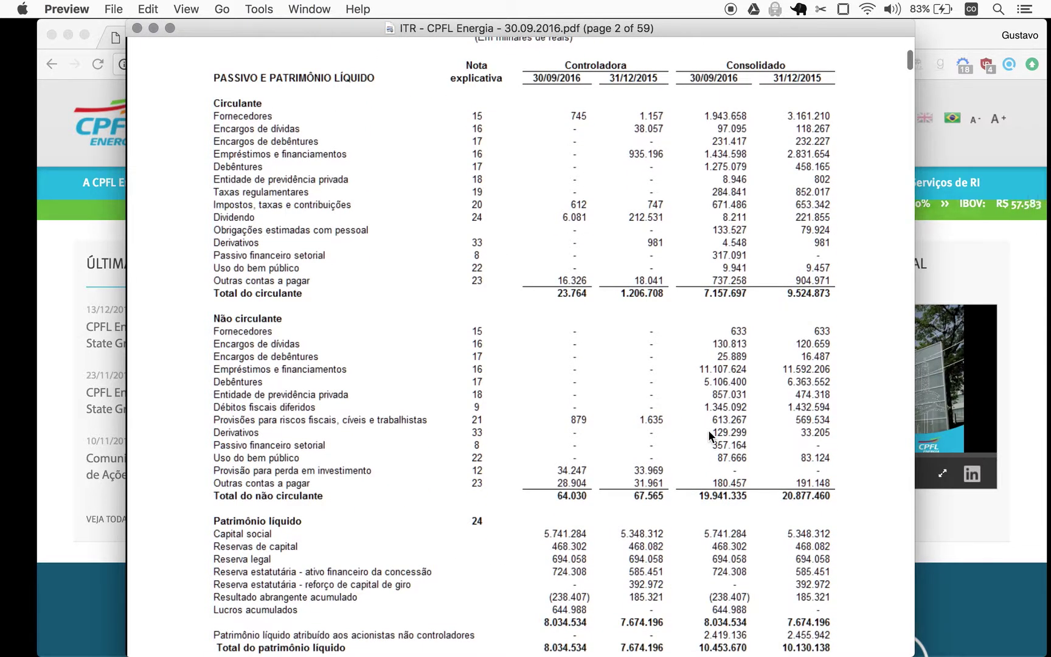
scroll(708, 430, down, 3)
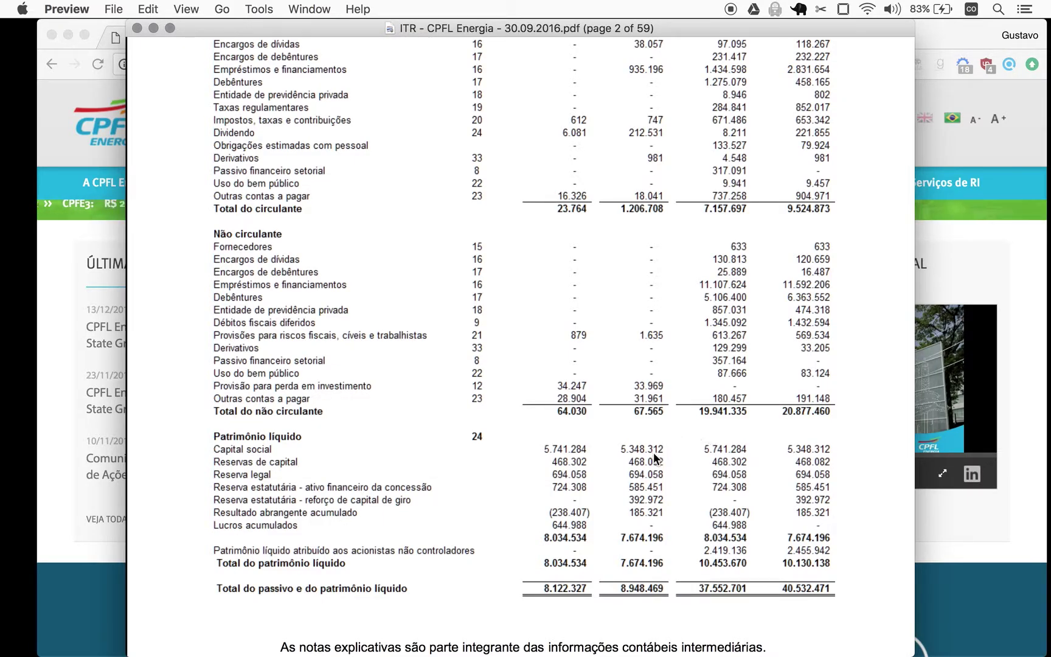
scroll(593, 548, up, 2)
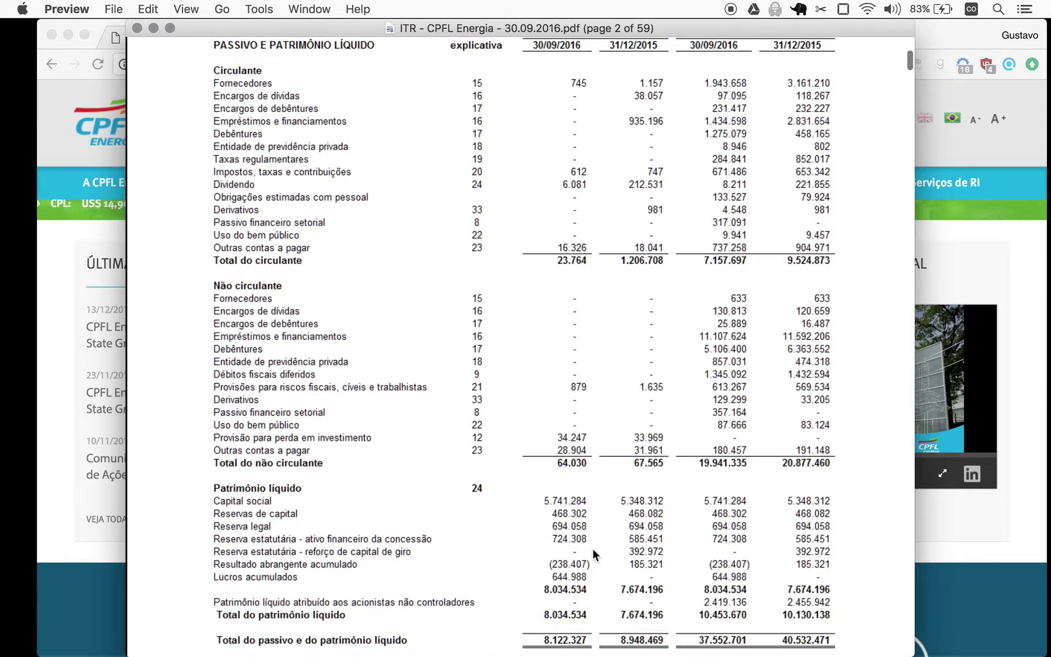
scroll(591, 548, down, 1)
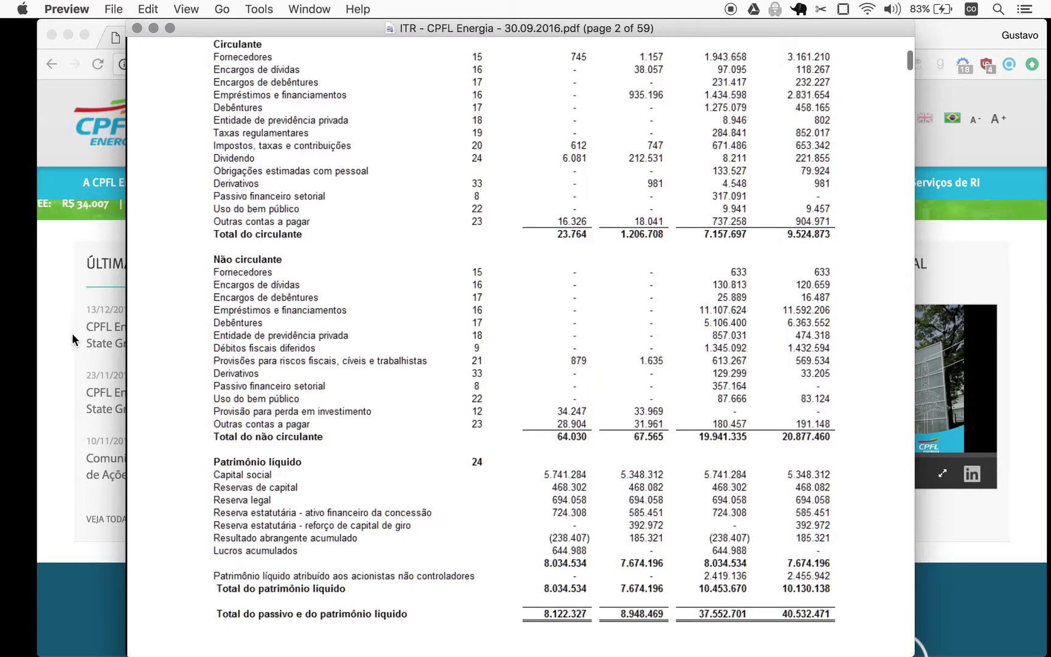
Switch to the Estudando Securities spreadsheet and add the company entry CPFL Energia 3T16 in cell A1299, below the last filled rows.
click(65, 313)
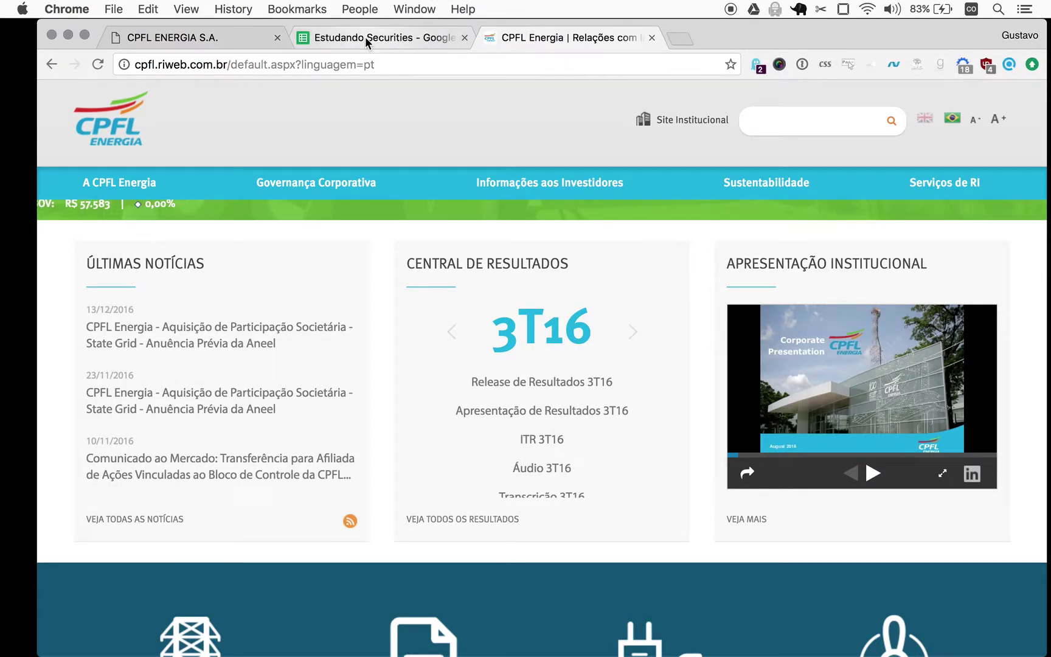
click(366, 38)
scroll(335, 435, down, 10)
scroll(534, 437, down, 20)
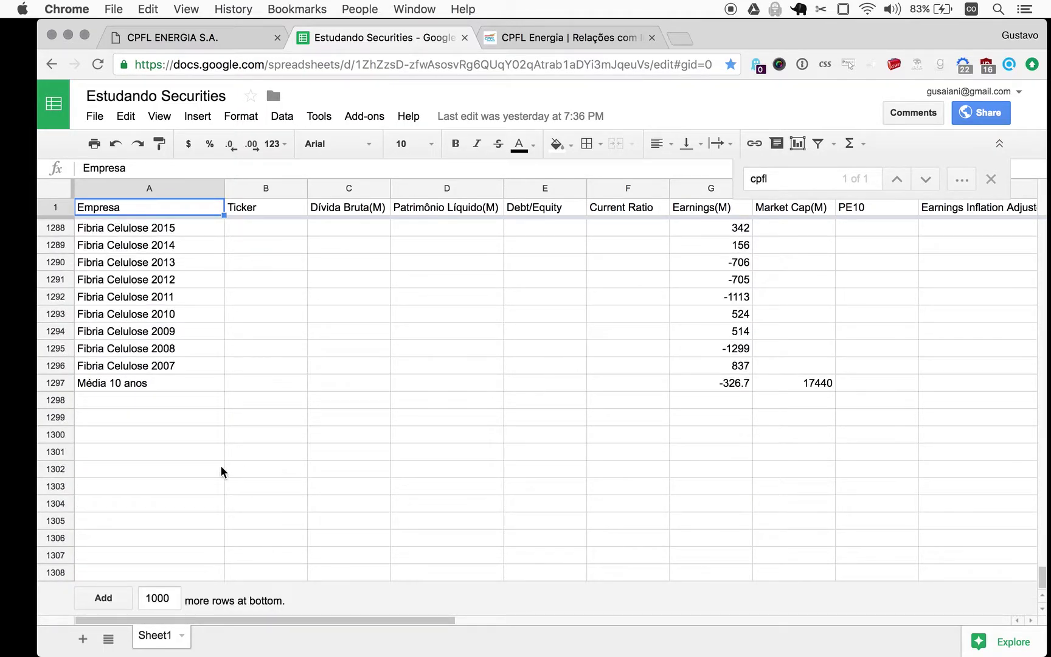
click(141, 417)
text(CP)
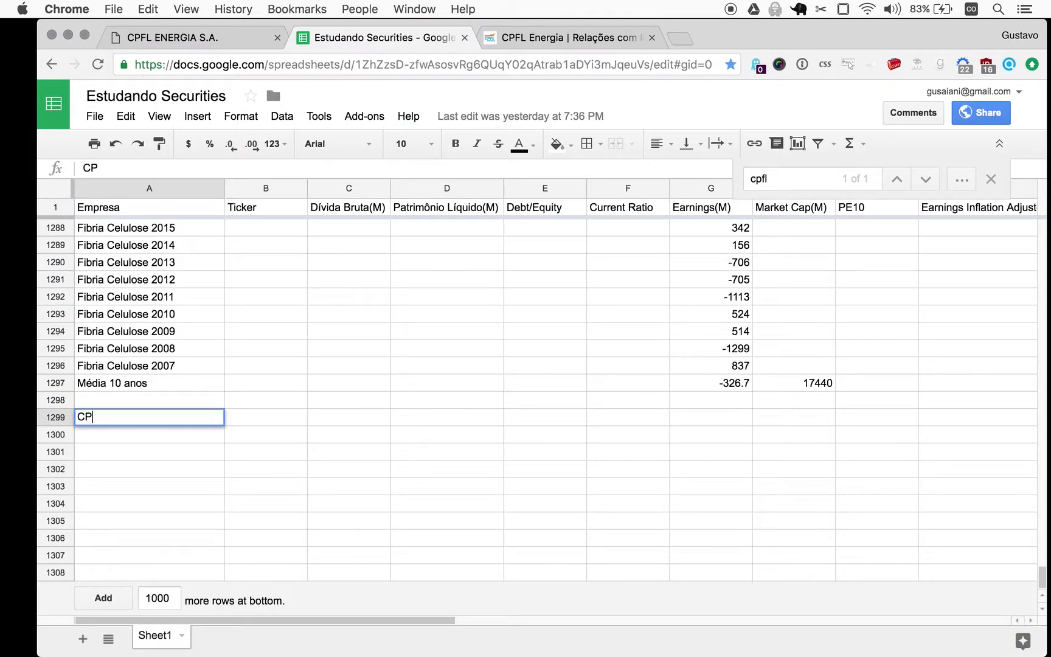
text(FL Energia 3T)
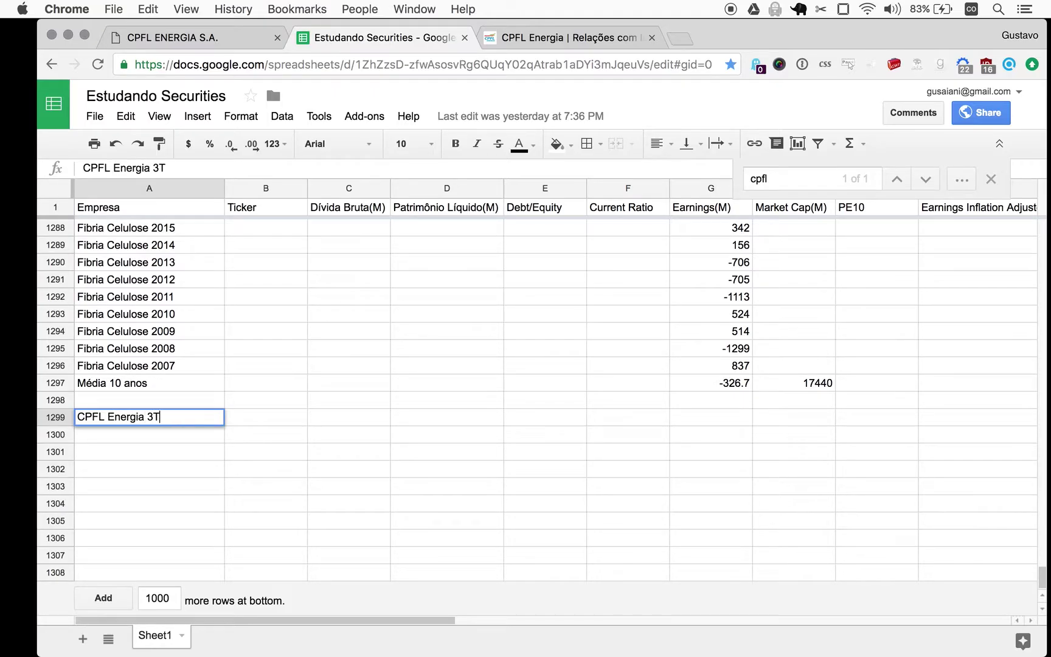
text(16)
key(Tab)
Look up the parent company's total equity for 30/09/2016 in the PDF report and enter 8034 as Patrimônio Líquido for CPFL Energia 3T16.
key(Tab)
key(Tab)
key(Tab)
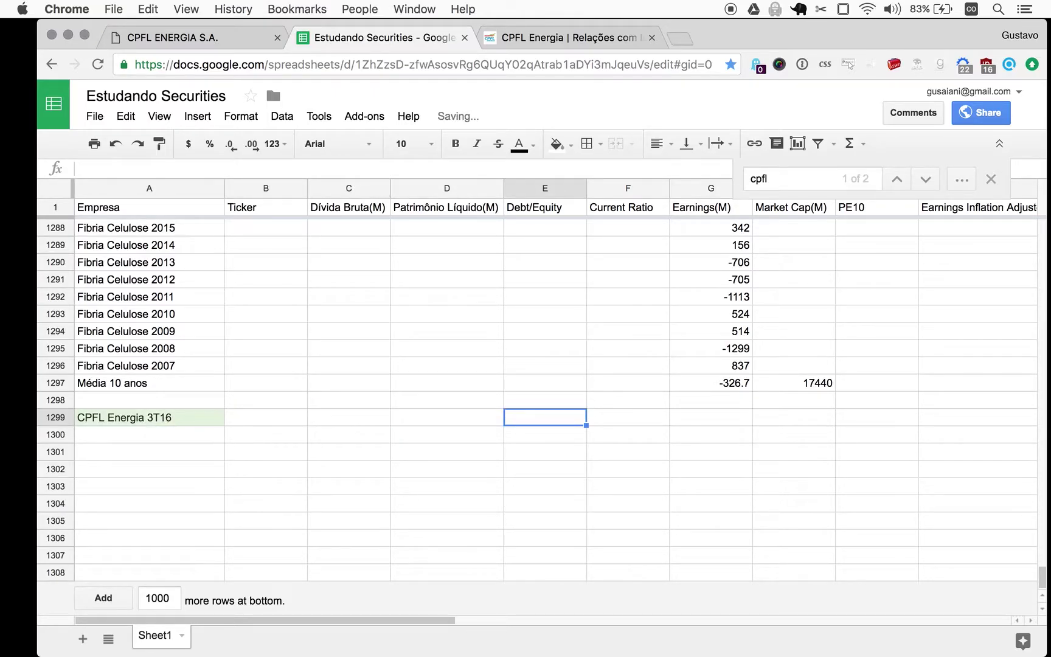
key(shift+Tab)
key(super+Tab)
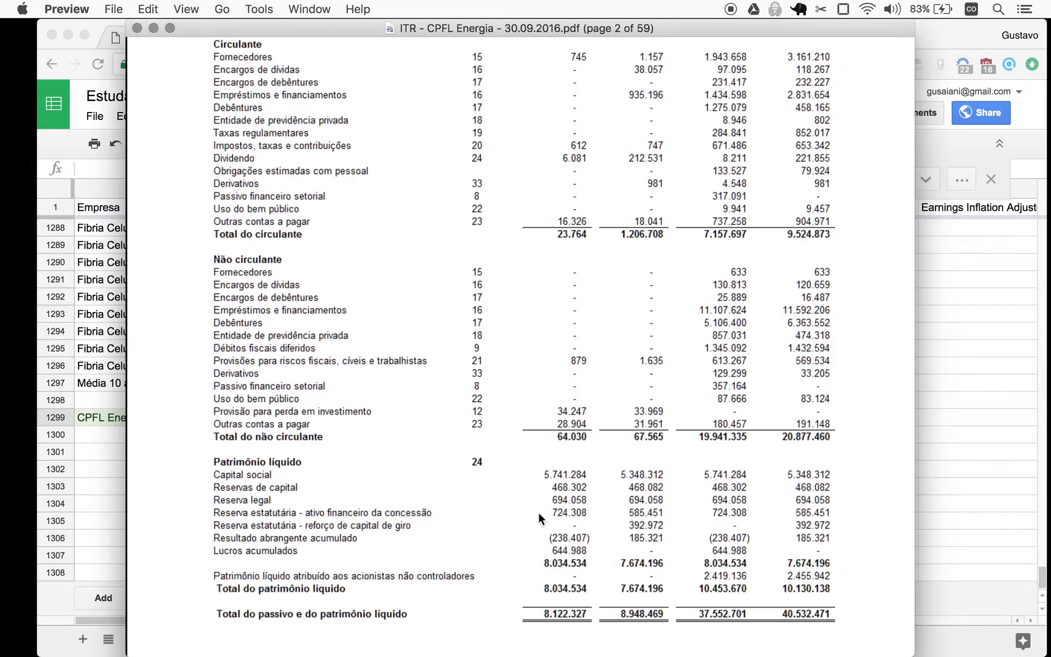
scroll(536, 508, up, 3)
scroll(536, 509, down, 5)
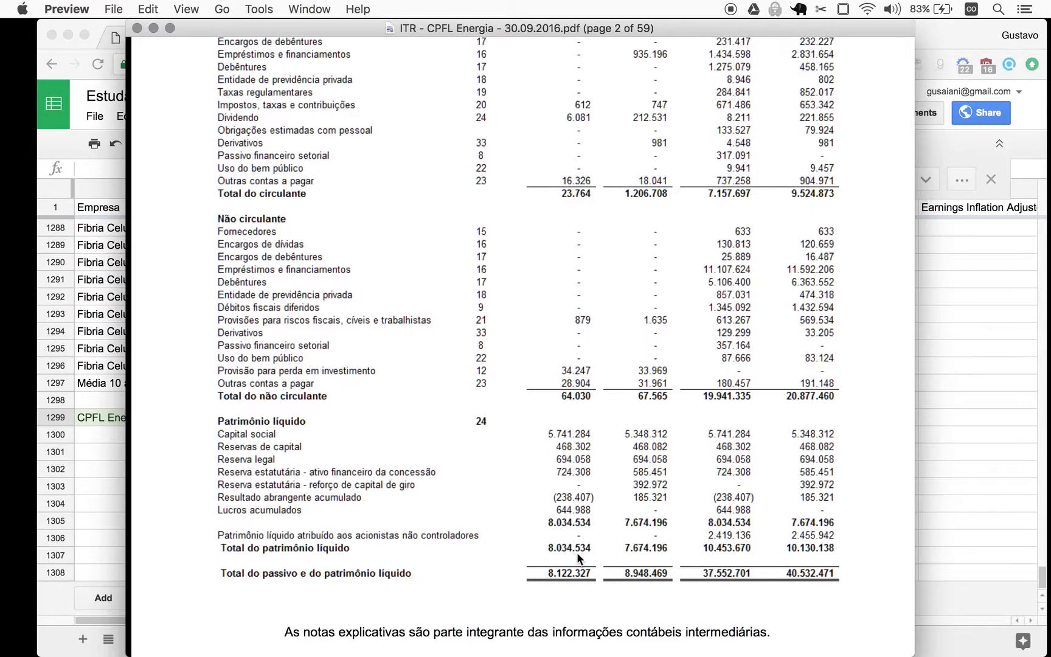
key(super+Tab)
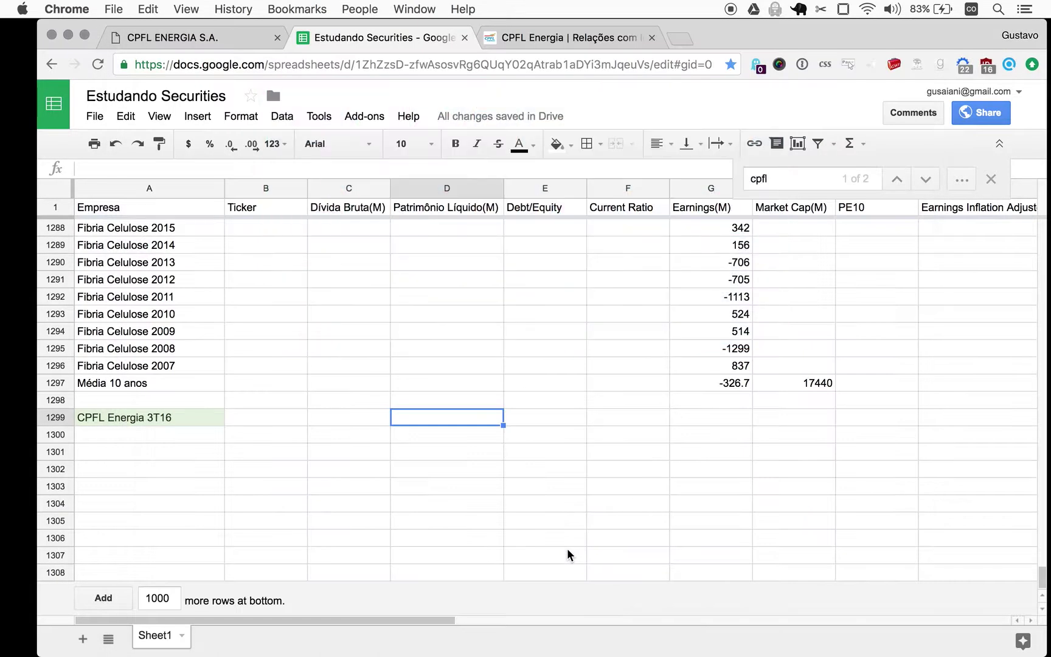
text(8034)
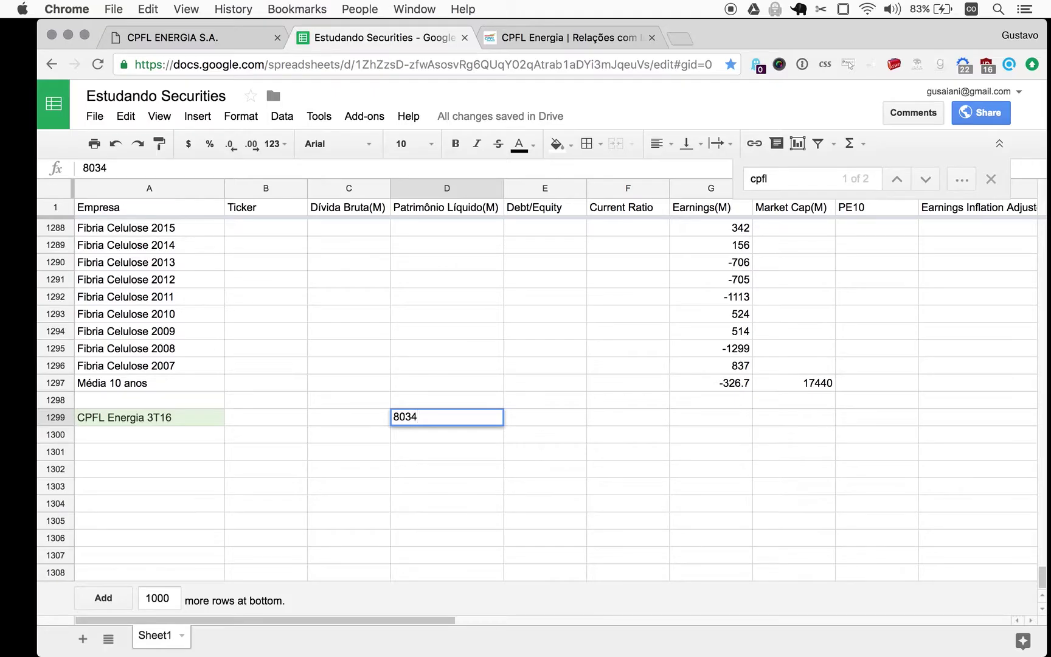
key(Left)
Launch the Calculator app for adding up the debt figures.
key(super+space)
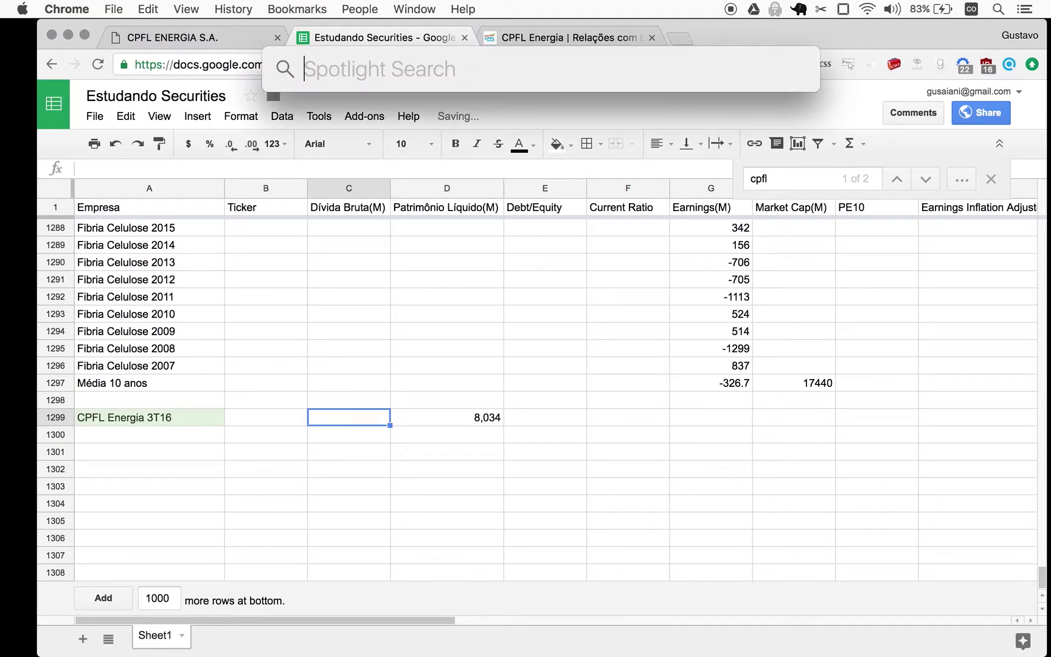
text(calc)
key(Return)
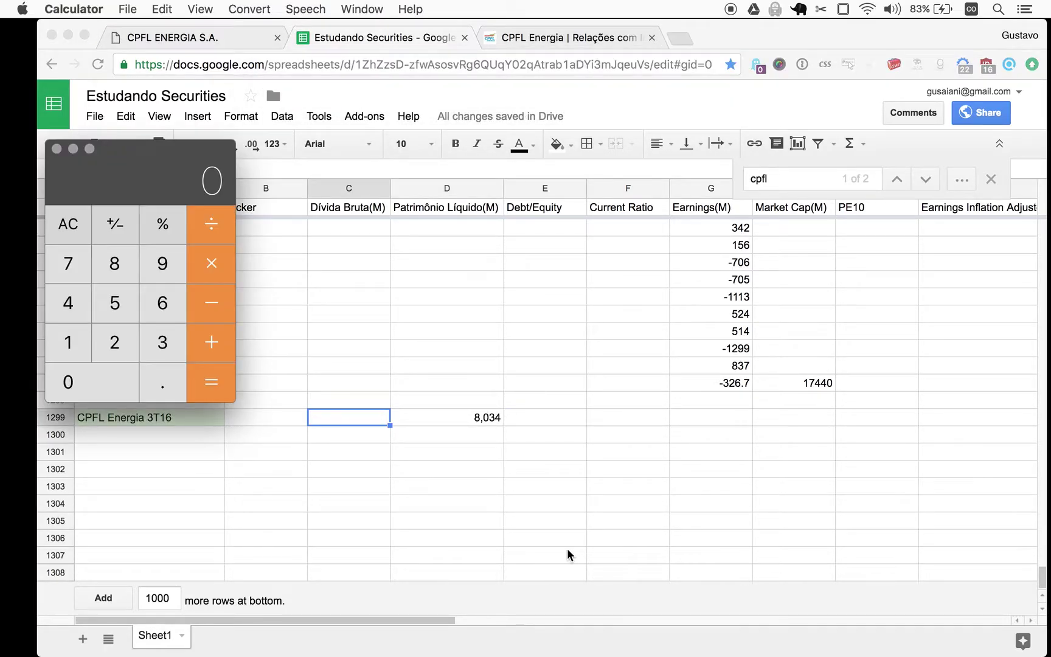
Review the liabilities and equity figures in the Preview report for the gross debt, and return to the spreadsheet in Chrome.
key(super+Tab)
key(super+Tab)
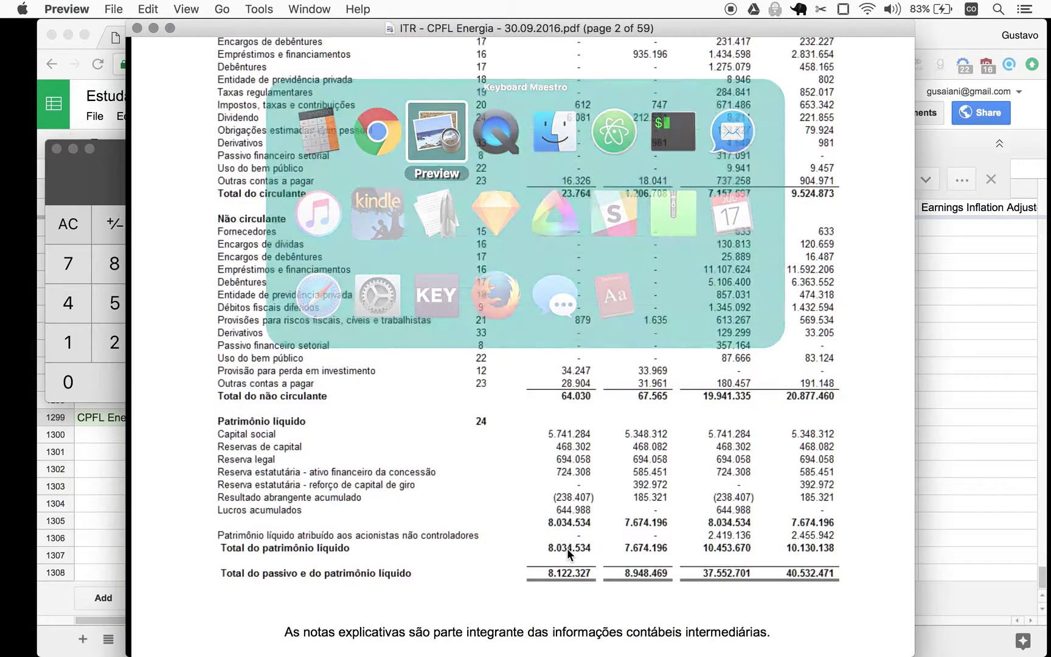
scroll(567, 407, up, 5)
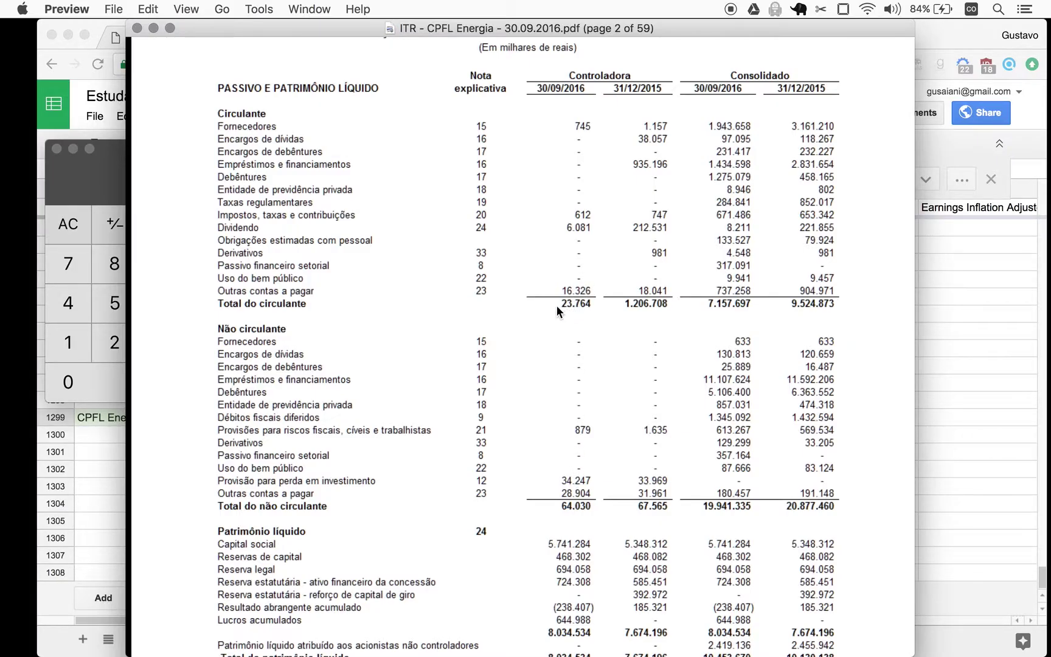
scroll(567, 430, down, 3)
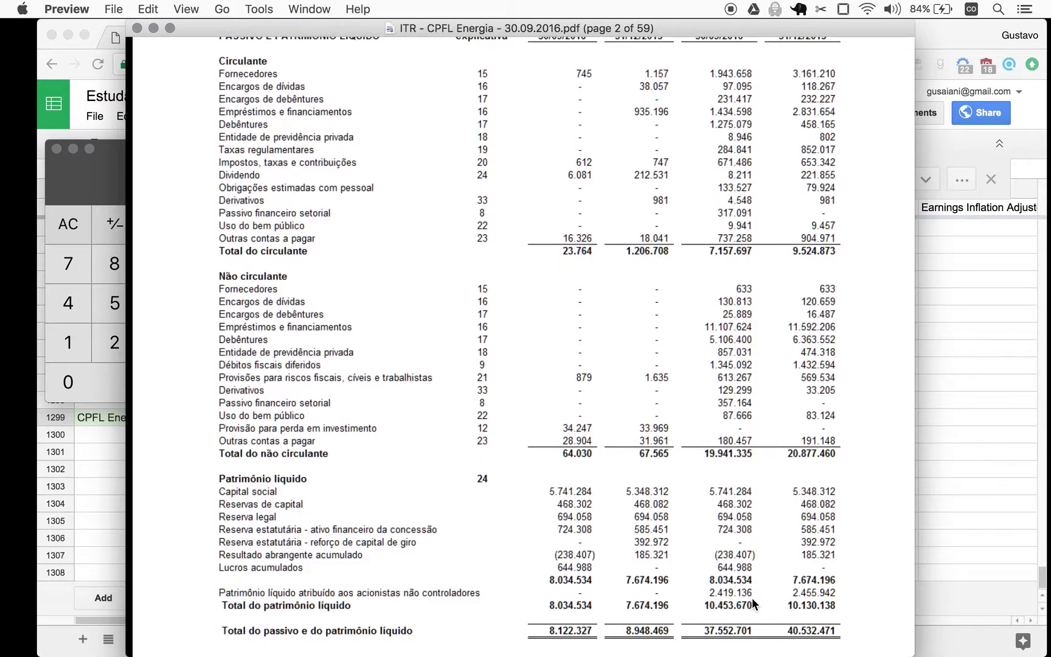
scroll(753, 596, down, 3)
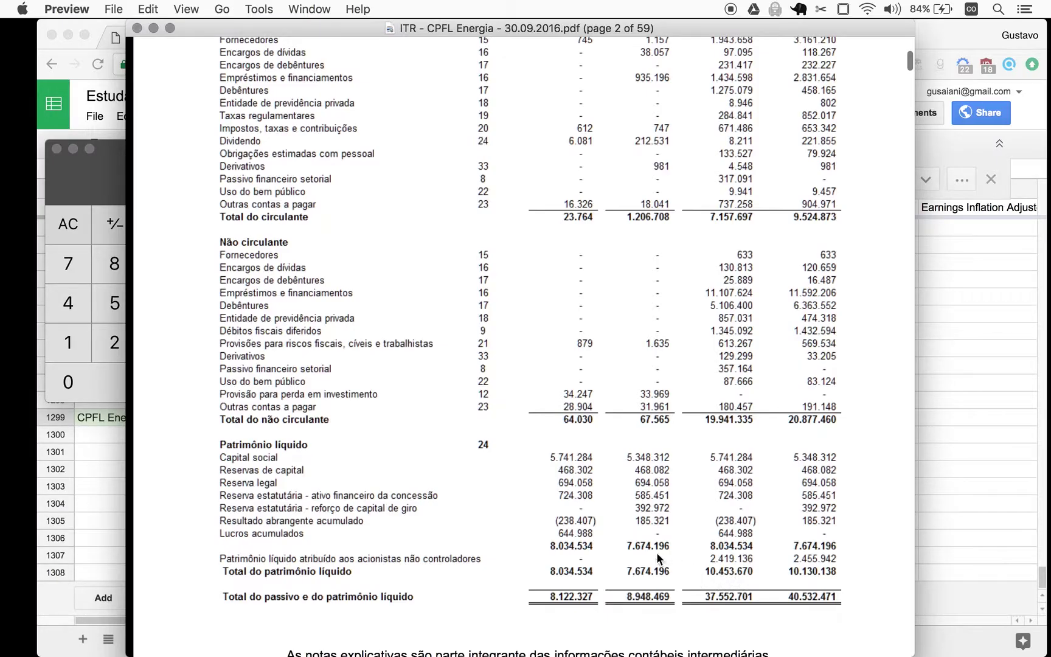
key(super+Tab)
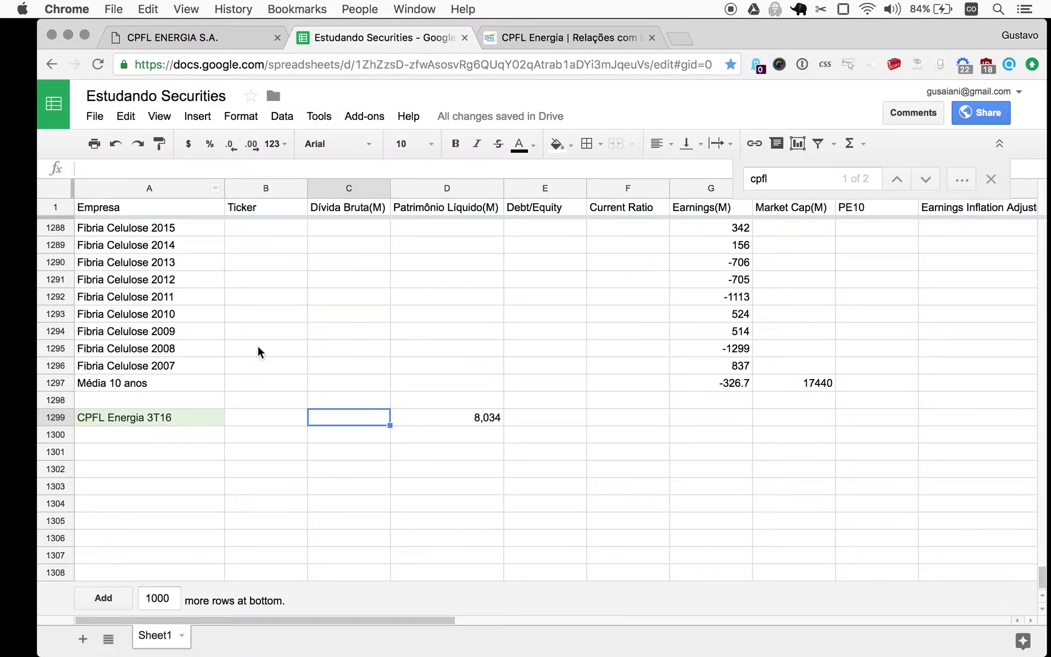
Change the Patrimônio Líquido of CPFL Energia 3T16 to the consolidated value 10454 in cell D1299.
click(470, 424)
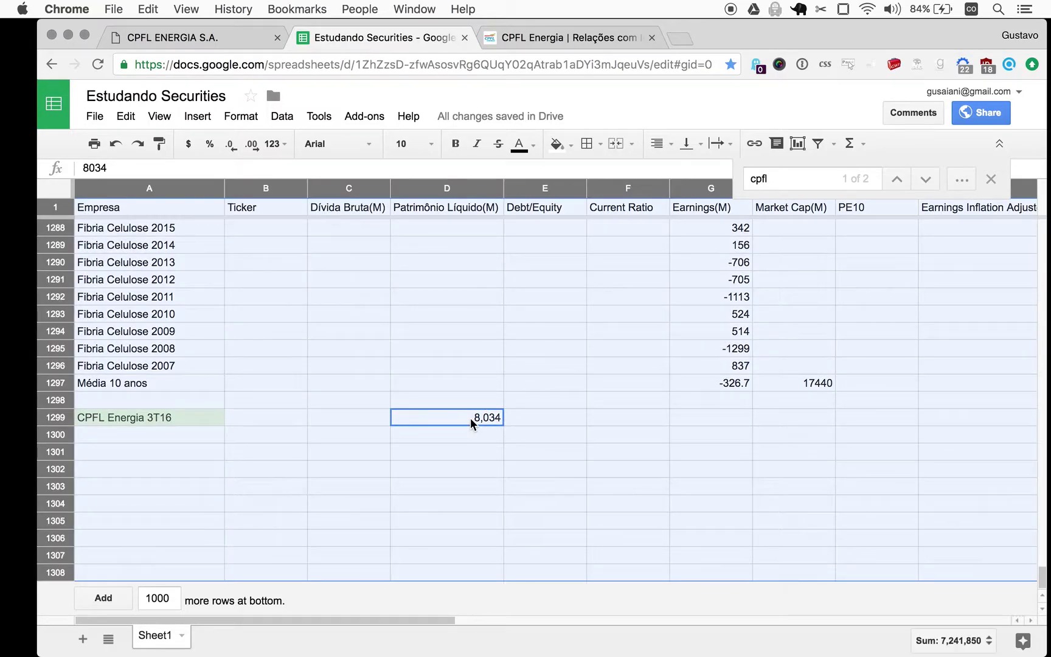
double_click(470, 423)
key(super+a)
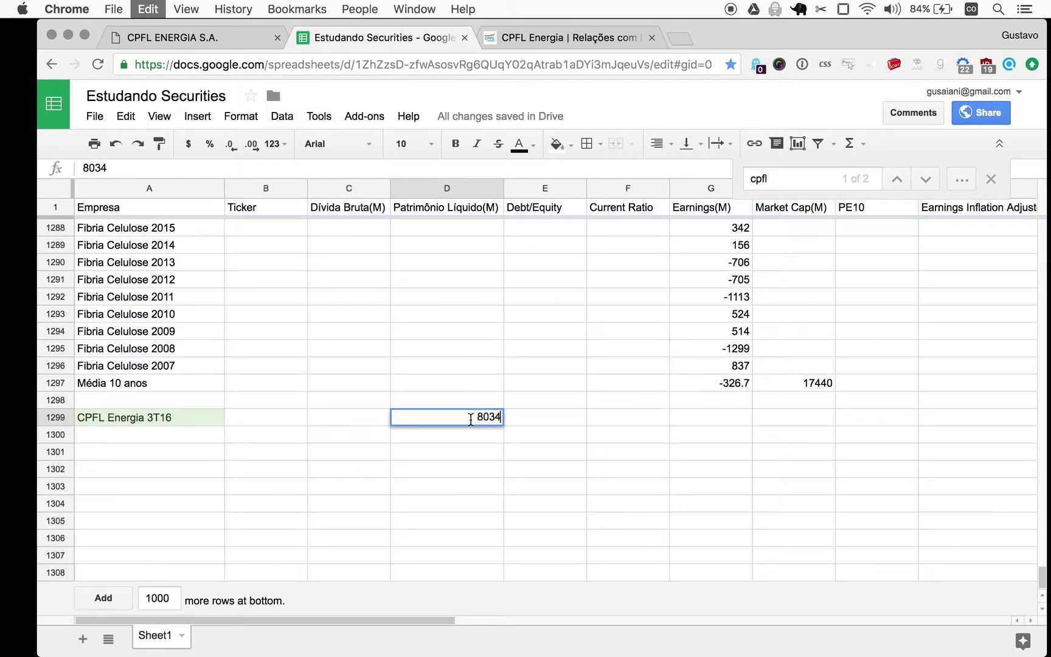
text(10454)
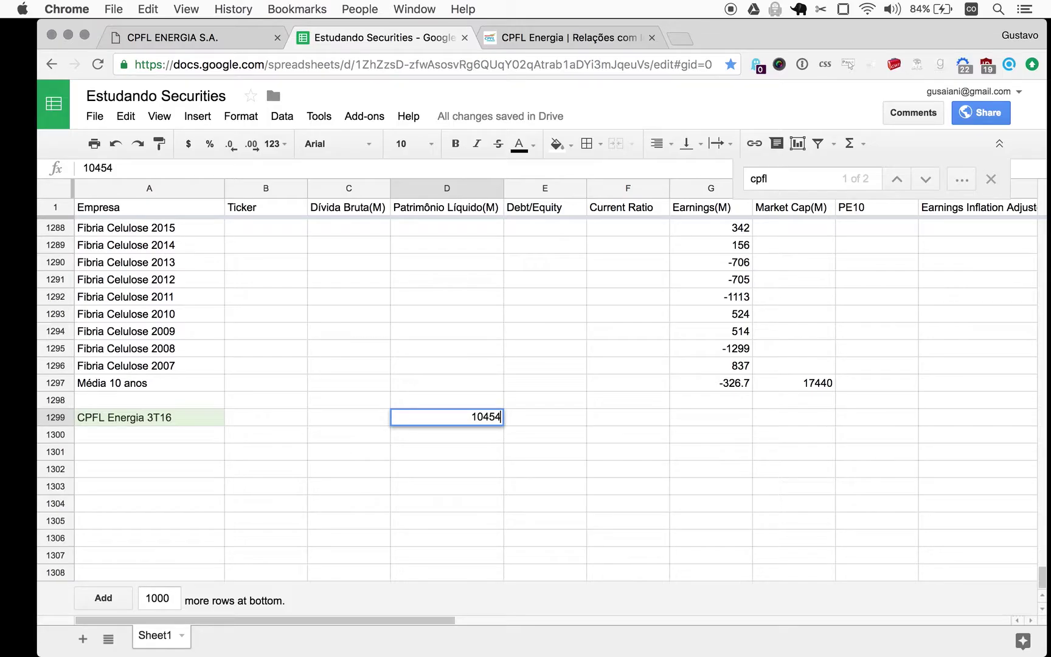
Switch to the Preview report and add the consolidated 30/09/2016 loans and debentures in Calculator: 1435 + 1275 + 11107 + 5106.
key(super+Tab)
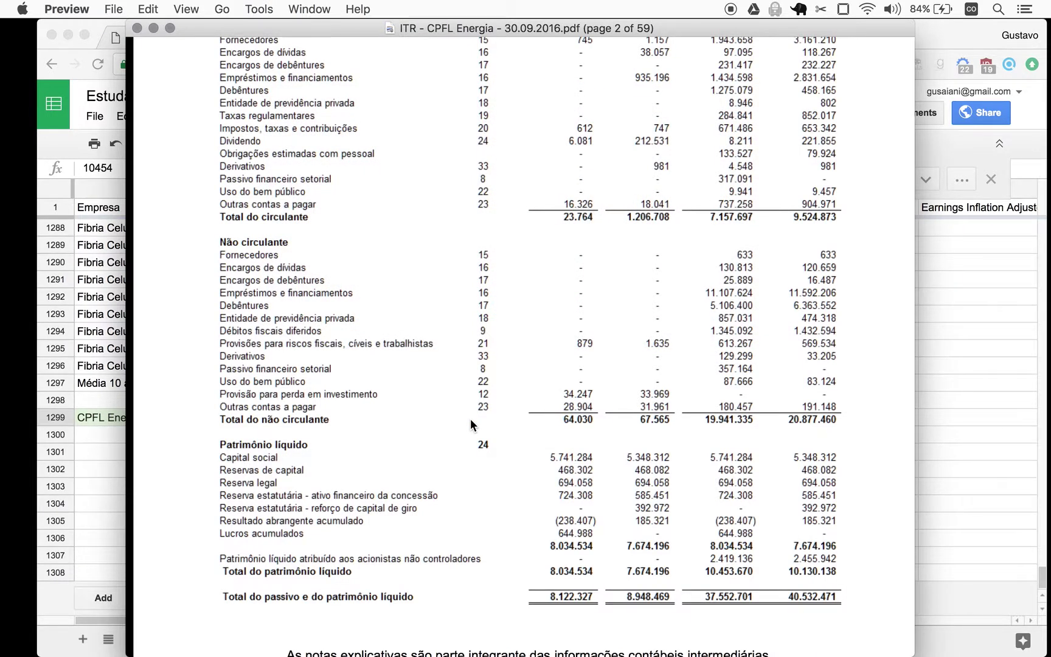
scroll(674, 352, up, 3)
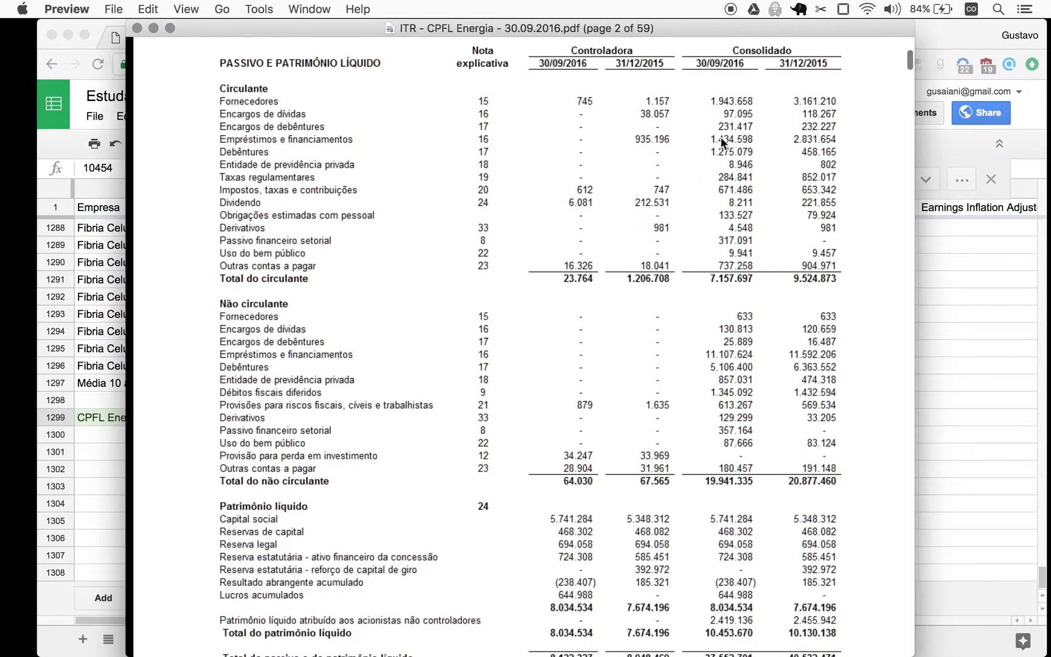
key(super+space)
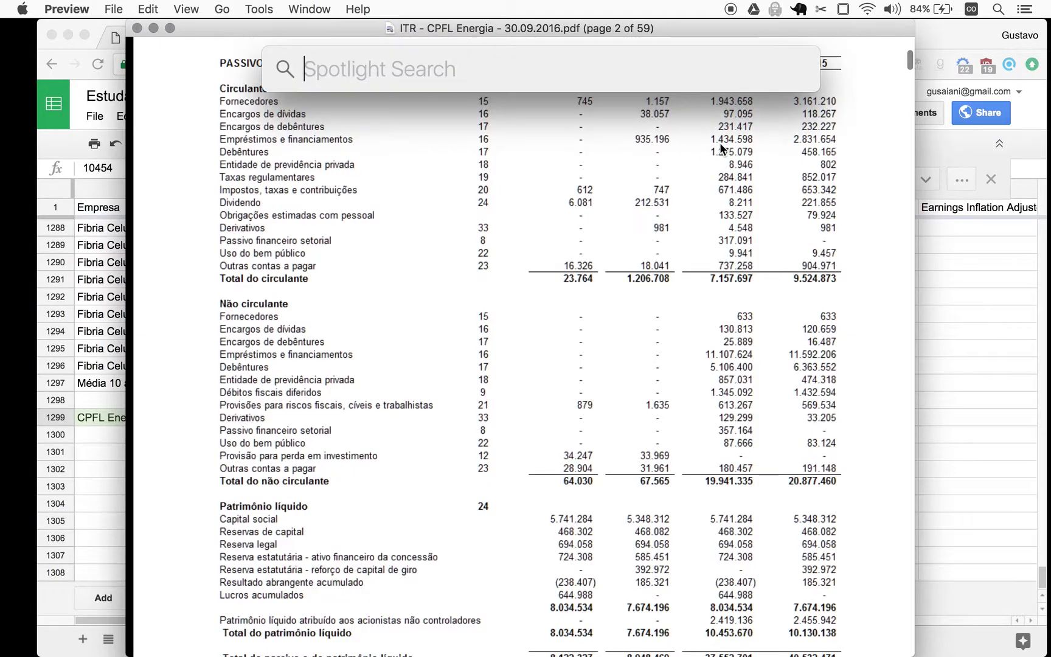
text(calc)
key(Return)
text(1435)
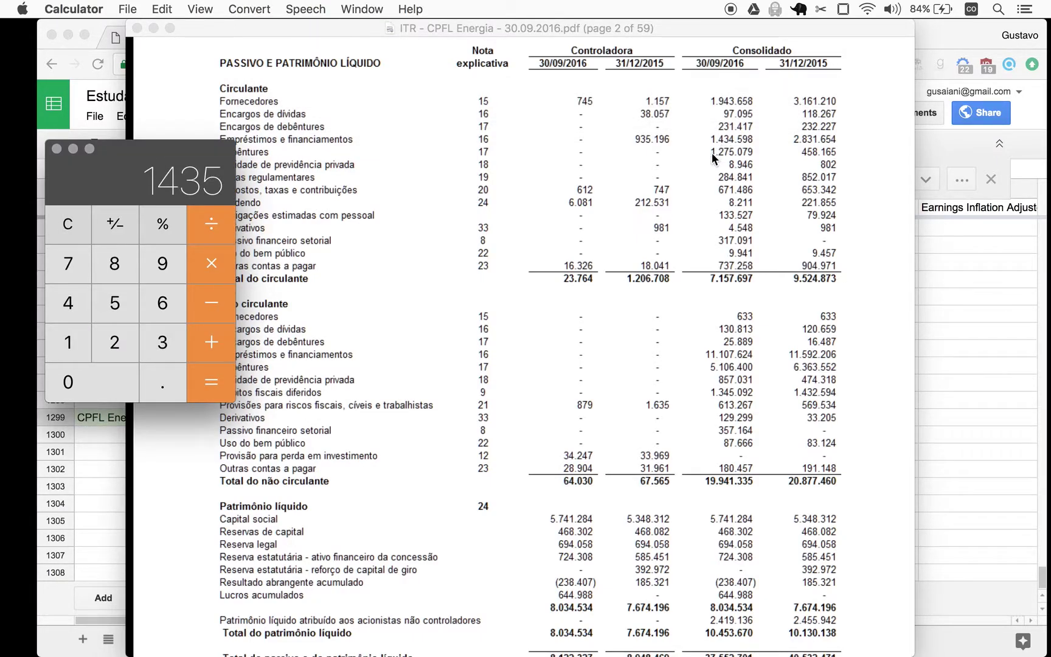
text(+1275)
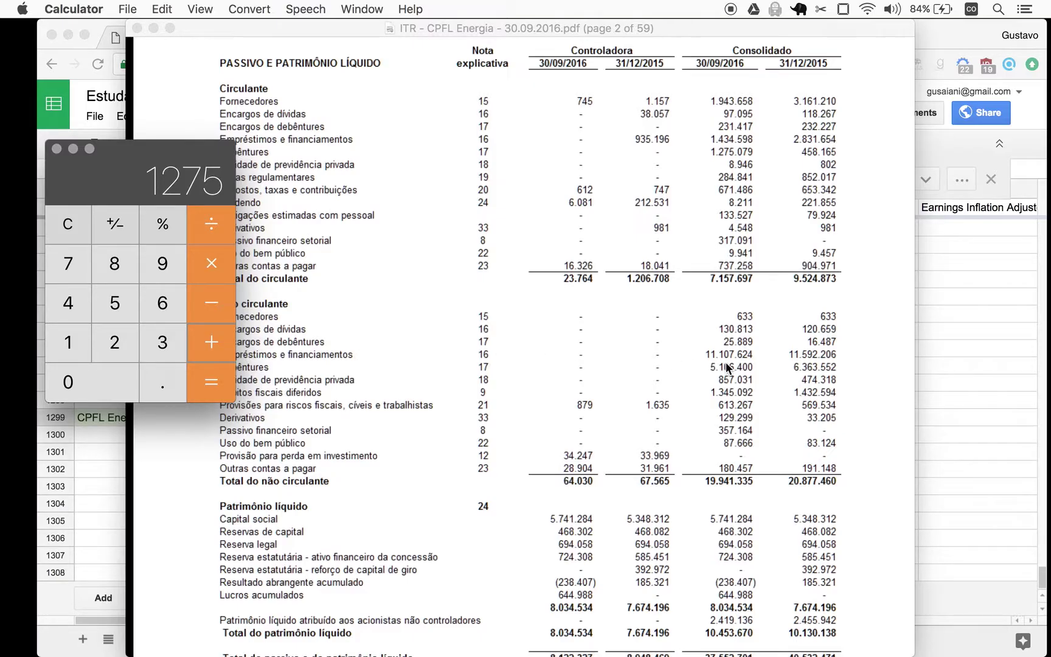
text(+11107)
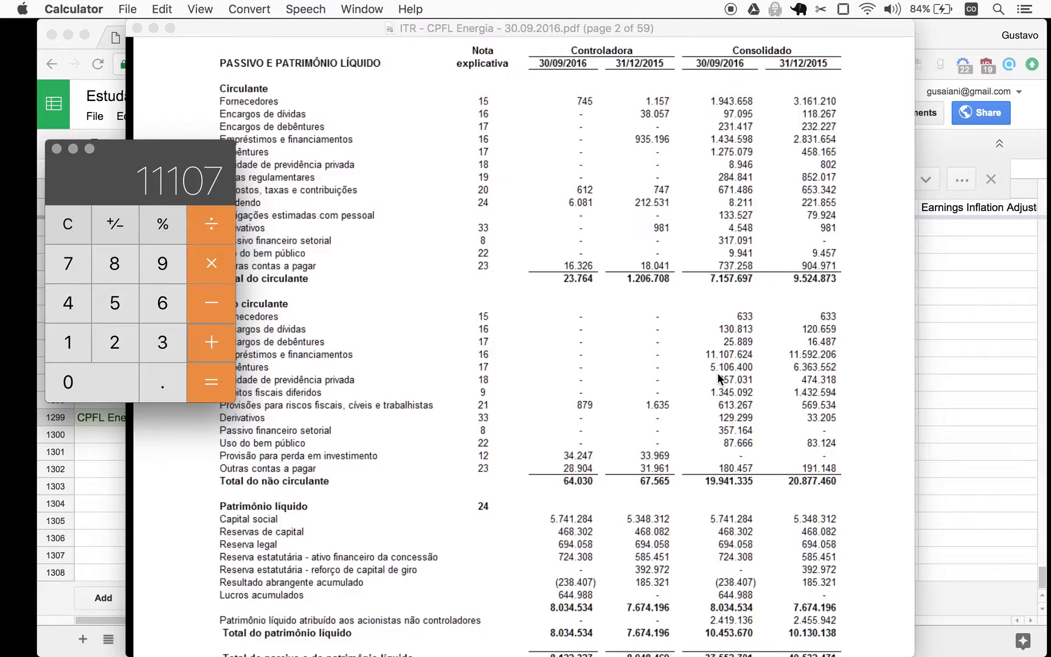
text(+1435+)
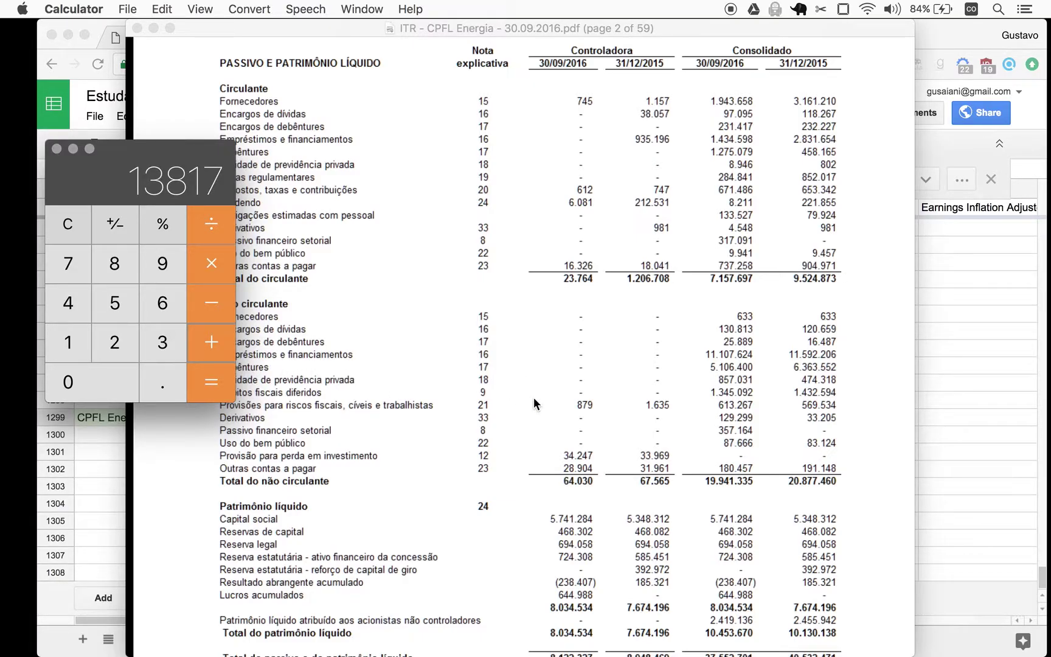
text(5106+)
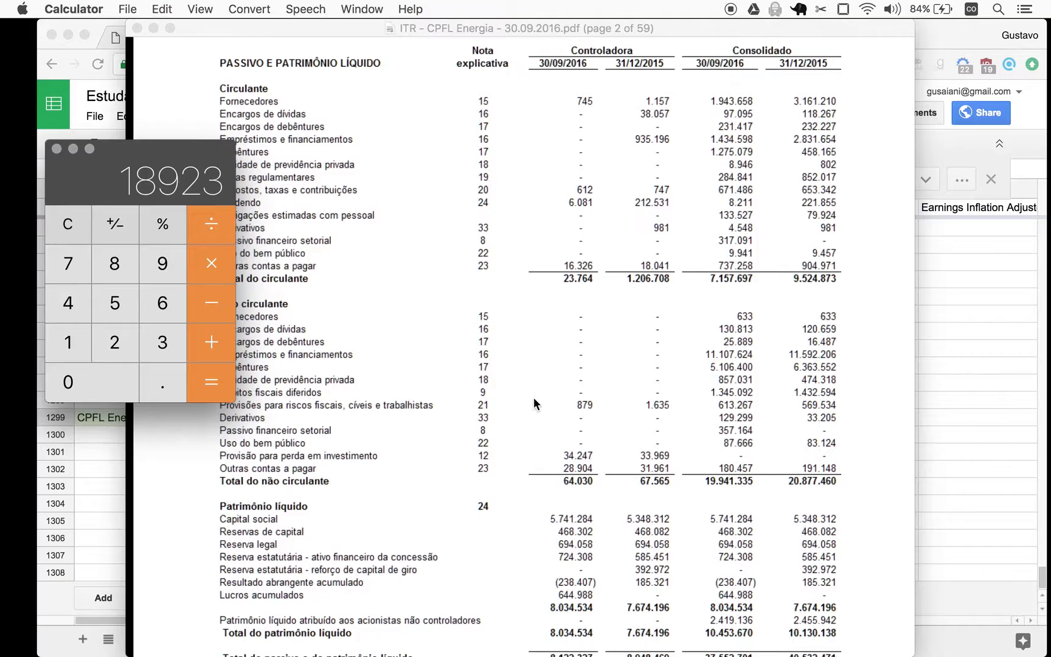
Return to the spreadsheet in Chrome and enter 18923 as Dívida Bruta for CPFL Energia 3T16 in cell C1299.
key(super+Tab)
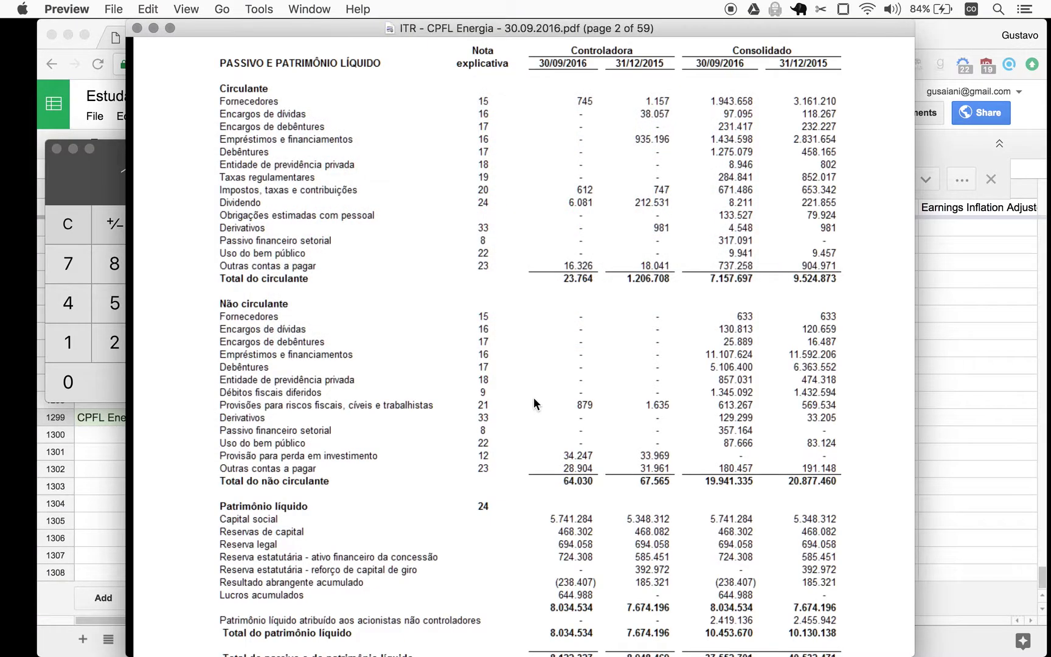
click(971, 403)
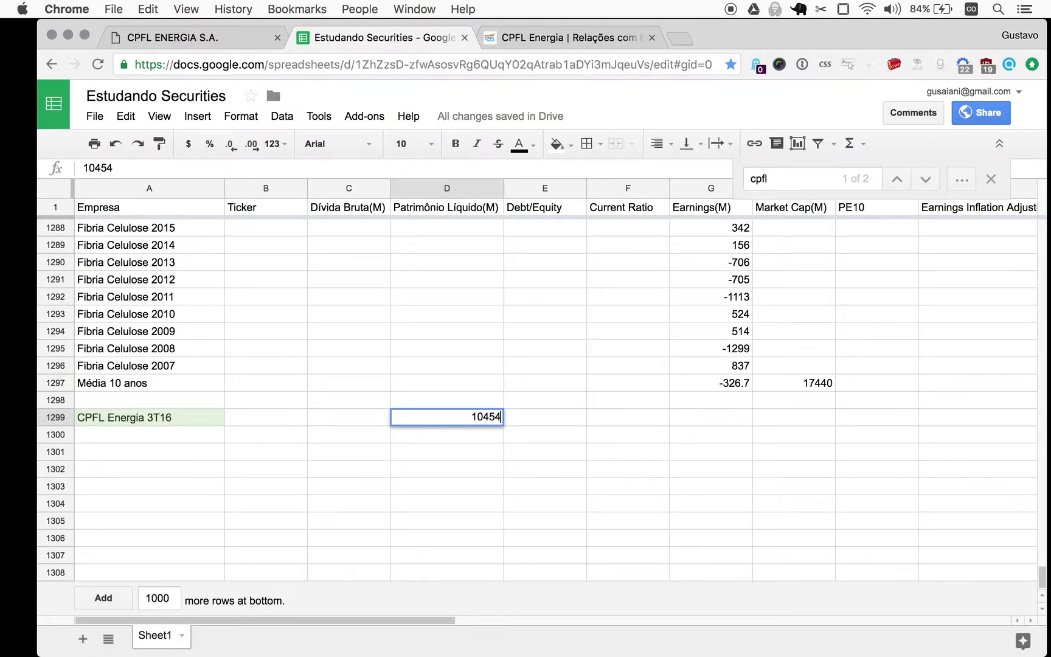
key(Left)
text(18923)
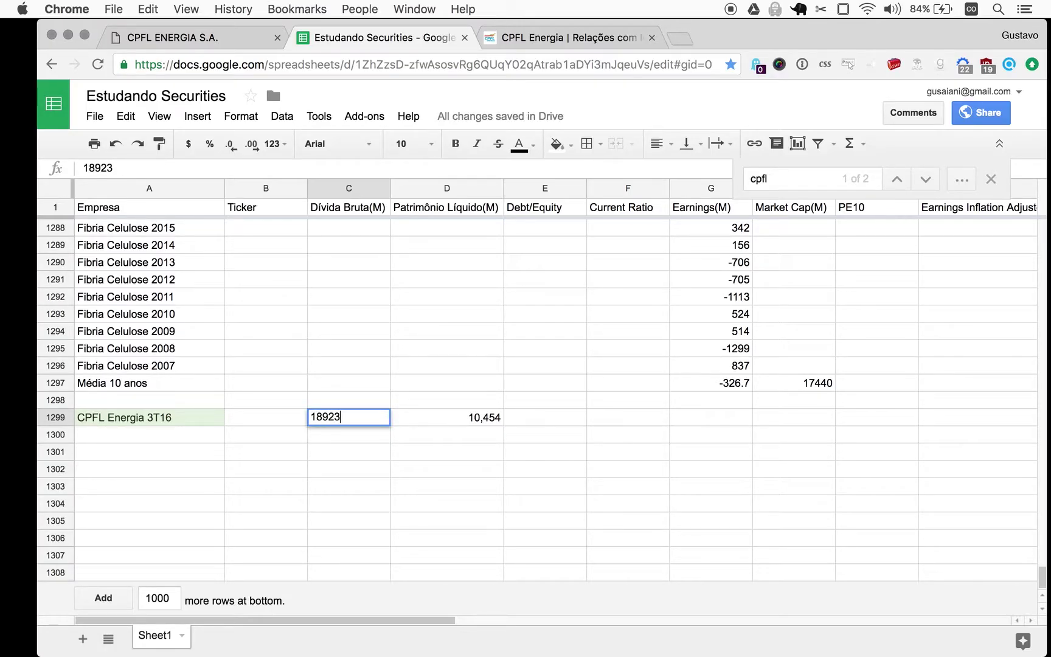
Calculate Debt/Equity for CPFL Energia 3T16 in cell E1299 with the formula =sum(C1299/D1299).
key(Right)
key(Right)
key(ctrl+alt+e)
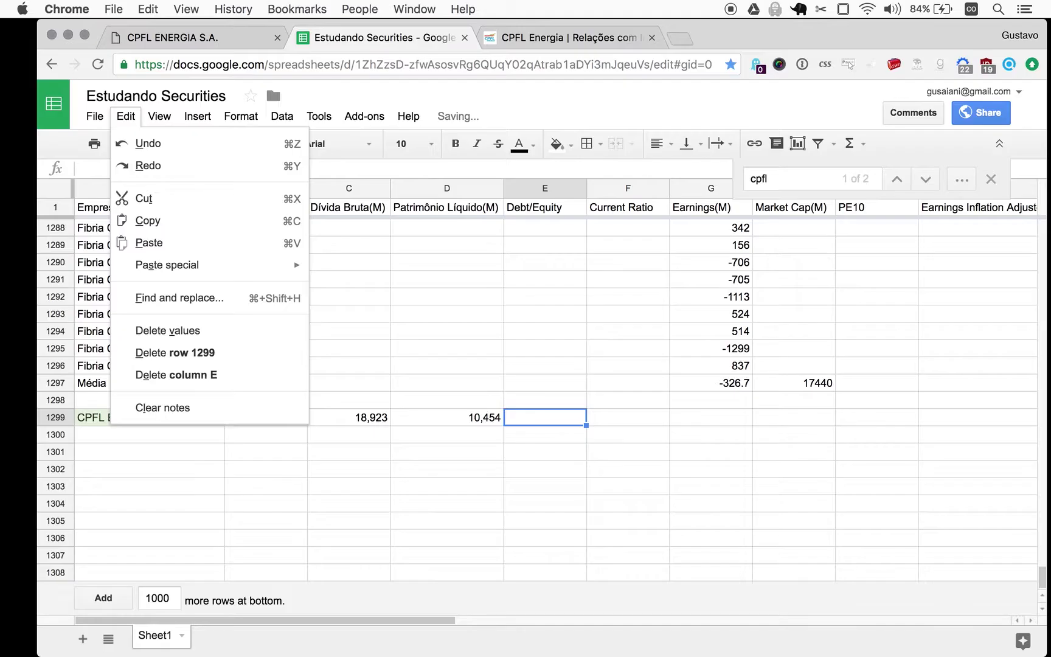
key(Escape)
text(=sum(de)
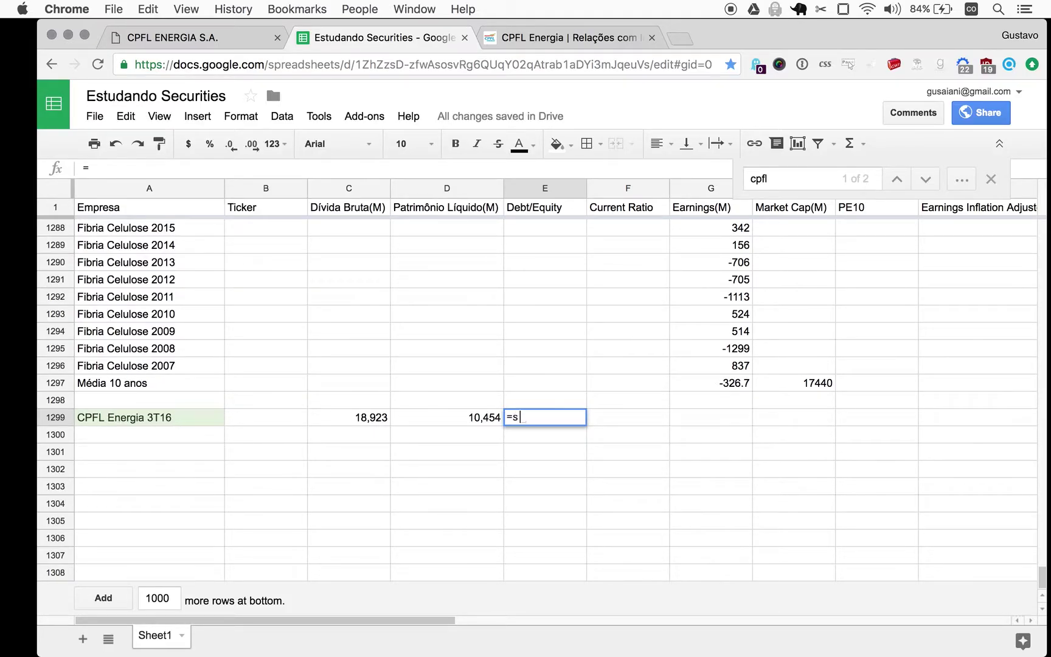
key(BackSpace)
key(BackSpace)
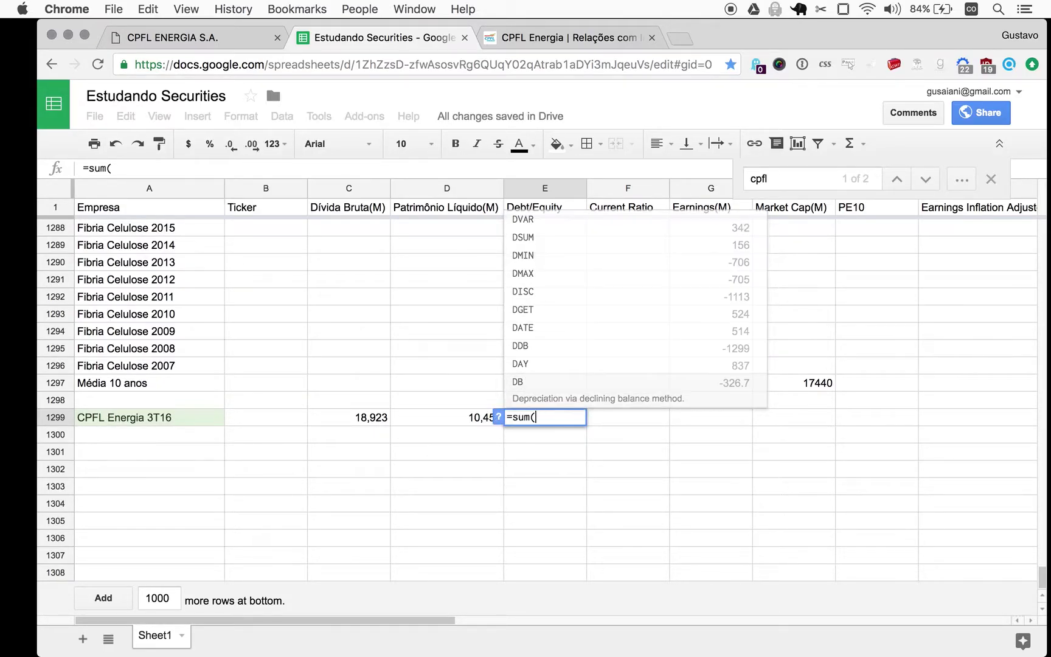
key(Left)
key(Left)
text(/)
key(Left)
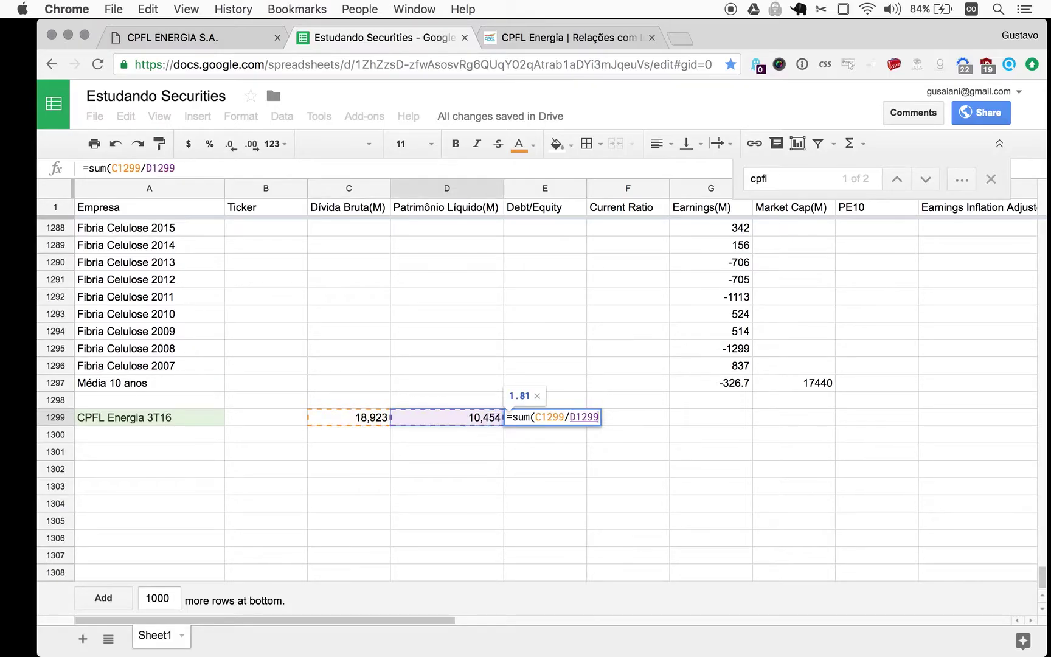
key(Return)
click(544, 417)
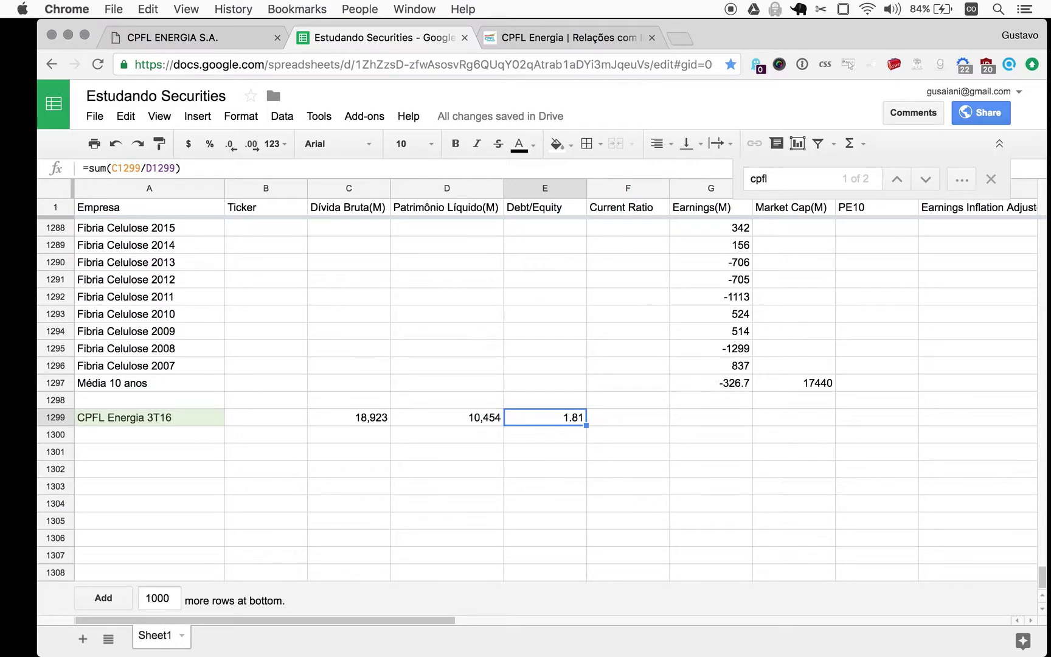
Extend the company entry in cell A1299 to read CPFL Energia 3T16 * Consolidado.
key(Left)
key(Left)
key(Left)
key(Left)
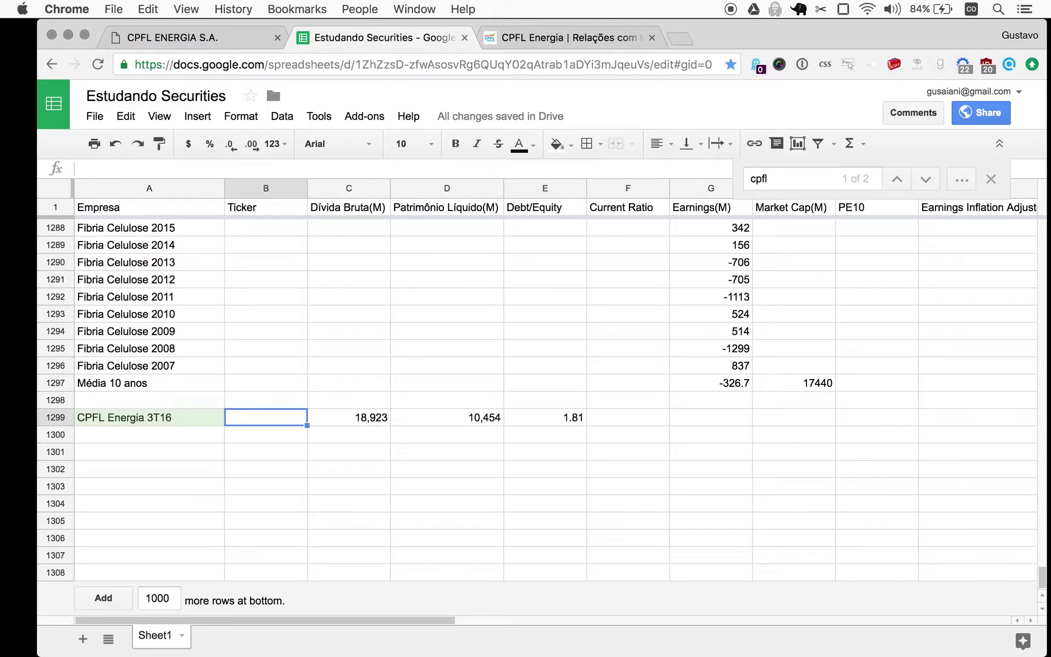
key(Return)
text(*)
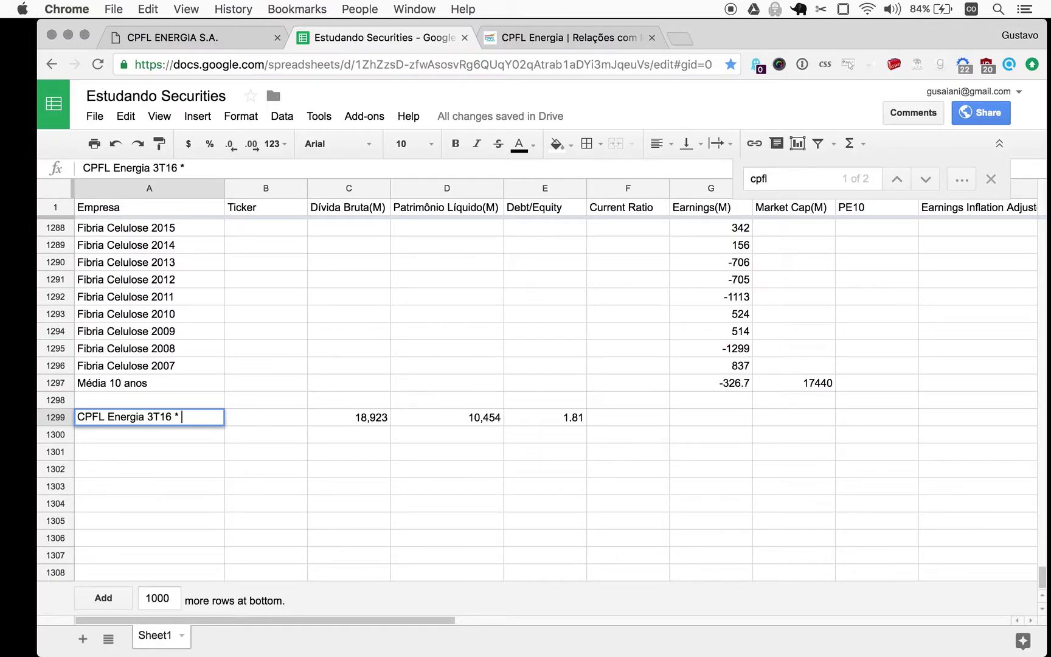
text( Consolida)
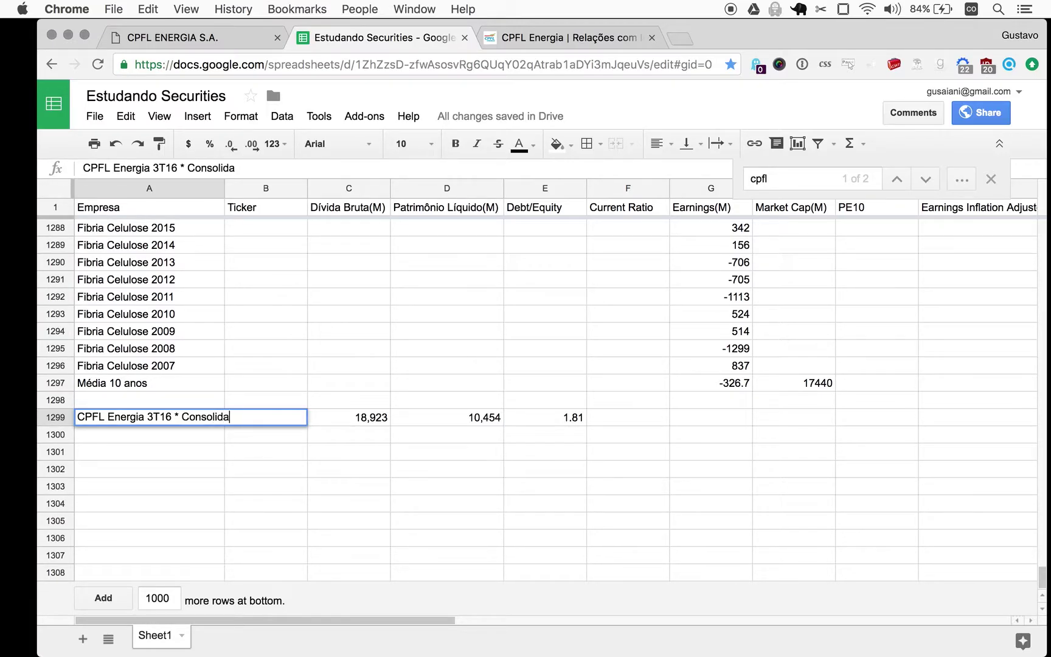
text(do)
key(Return)
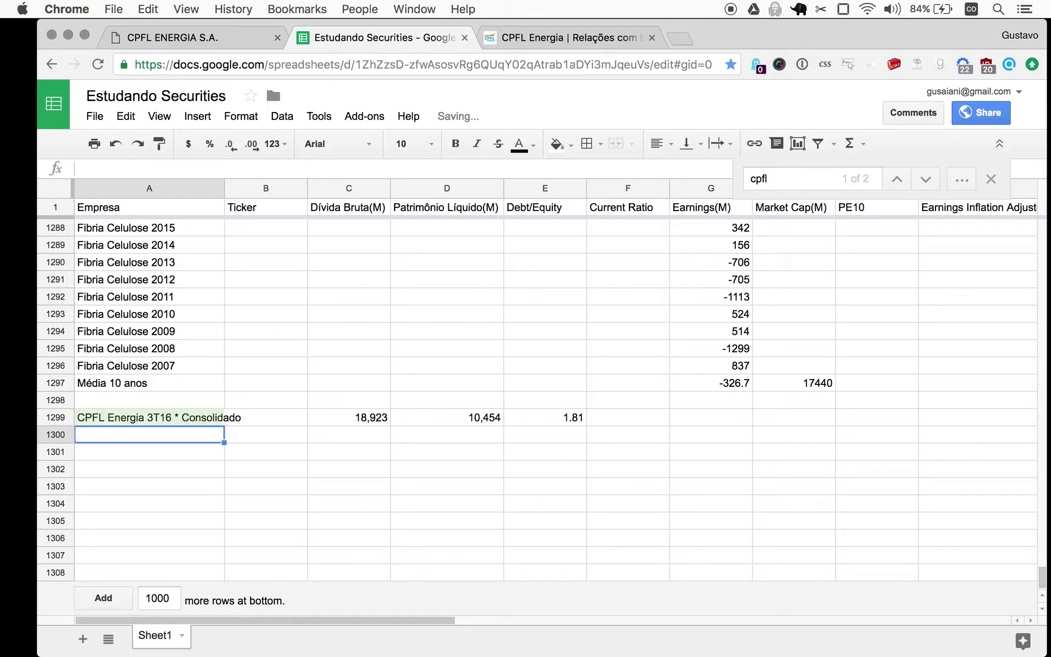